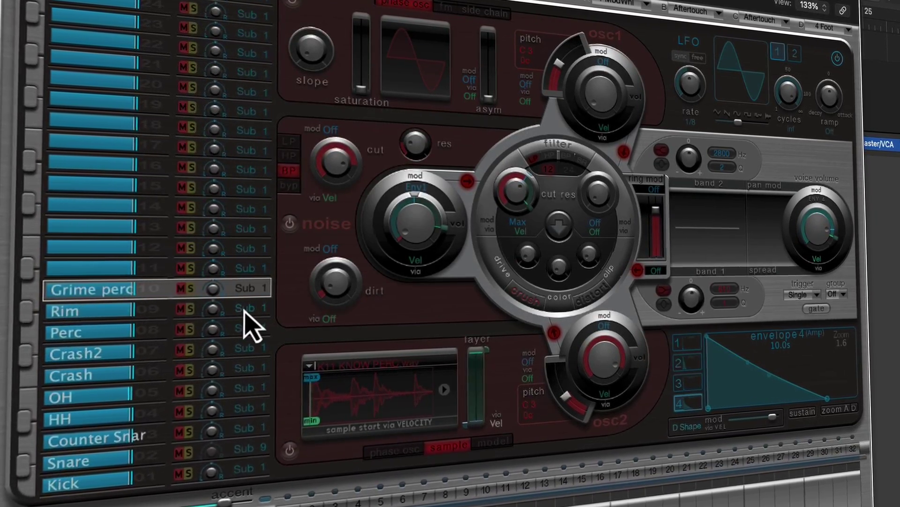
{"action": "left_click", "coordinate": [247, 308]}
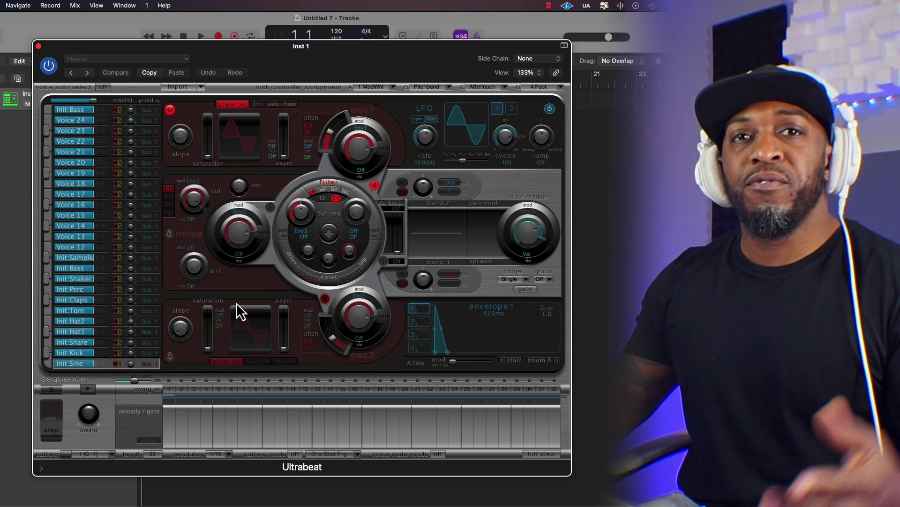
{"action": "left_click", "coordinate": [47, 331]}
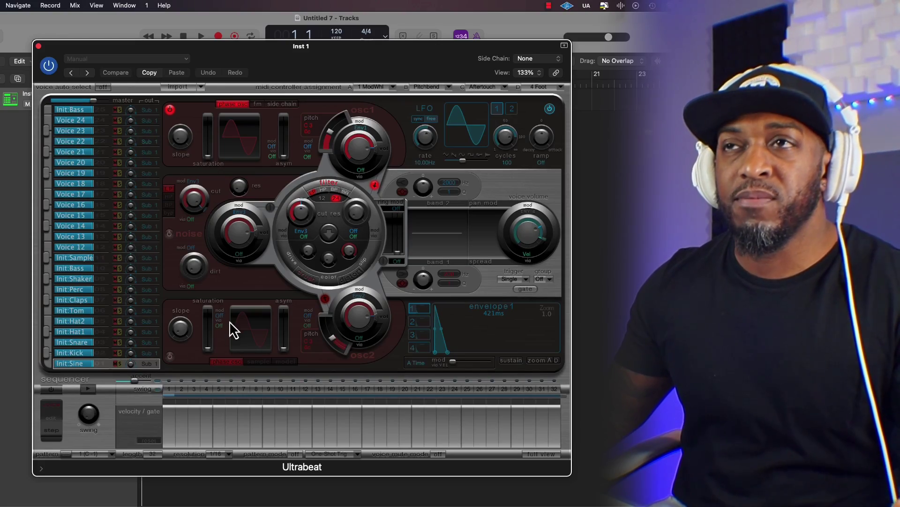
{"action": "left_click", "coordinate": [178, 60]}
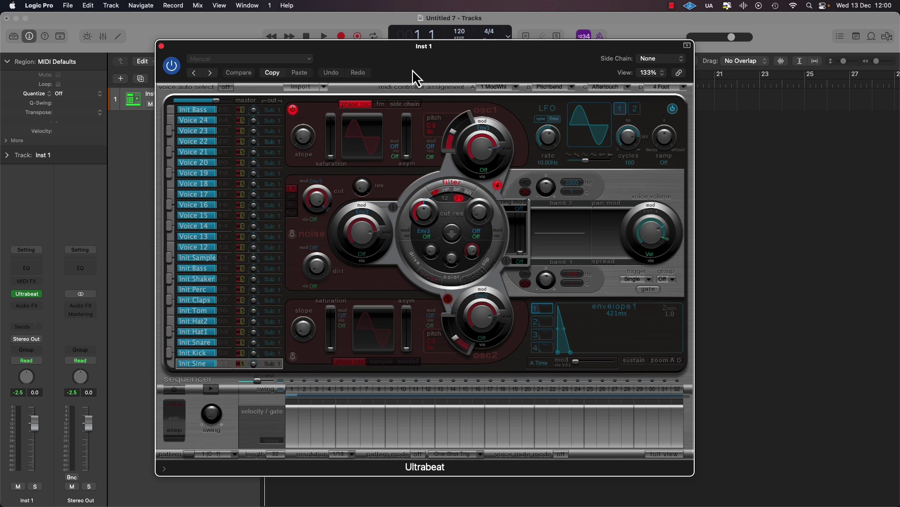
- Load the Empty Ultrabeat patch from the sound library and raise the volume of all its empty voices
{"action": "key", "text": "y"}
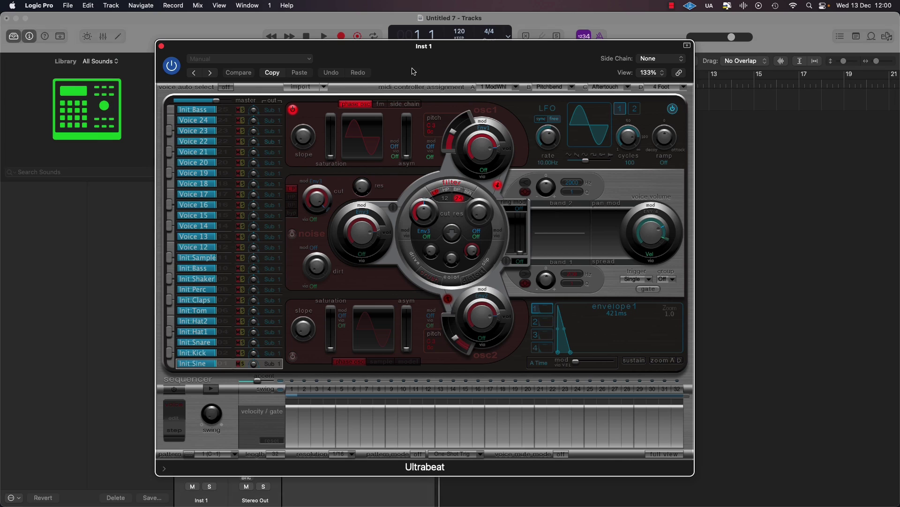
{"action": "left_click_drag", "start_coordinate": [382, 71], "coordinate": [446, 66]}
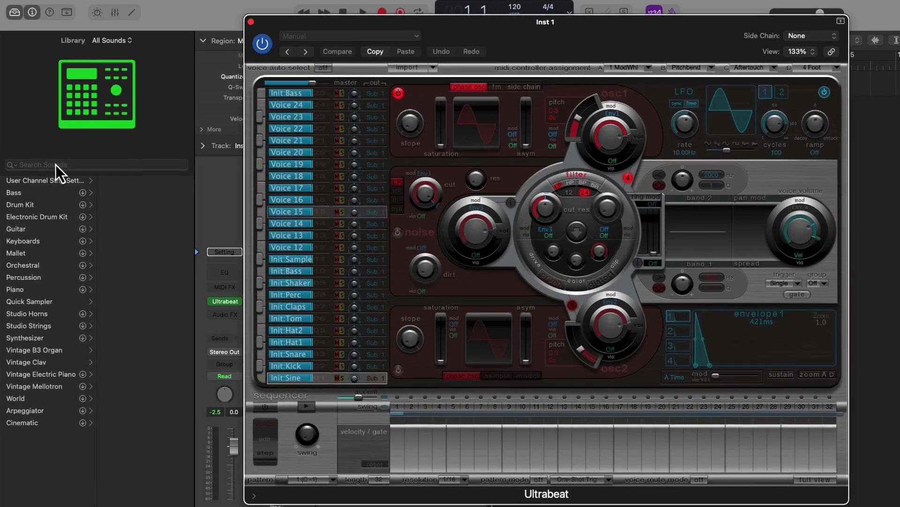
{"action": "left_click", "coordinate": [52, 171]}
{"action": "type", "text": "ultrabea"}
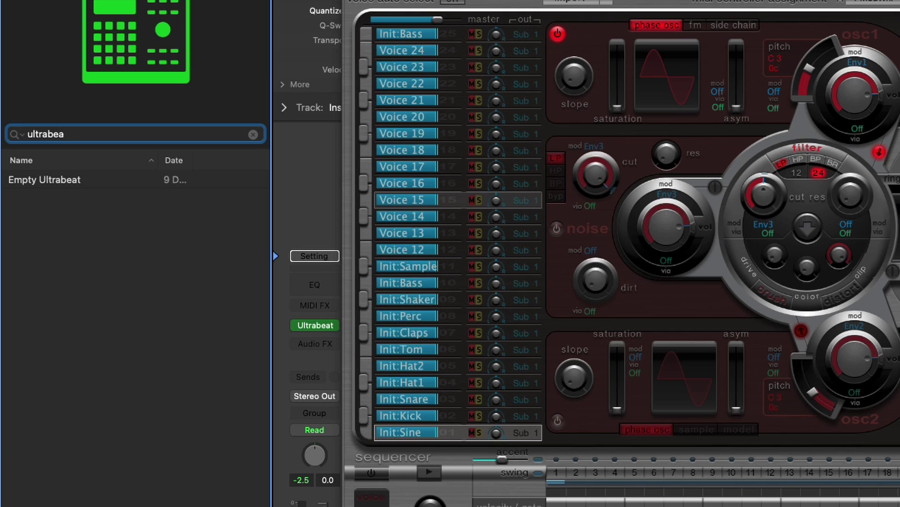
{"action": "left_click", "coordinate": [53, 183]}
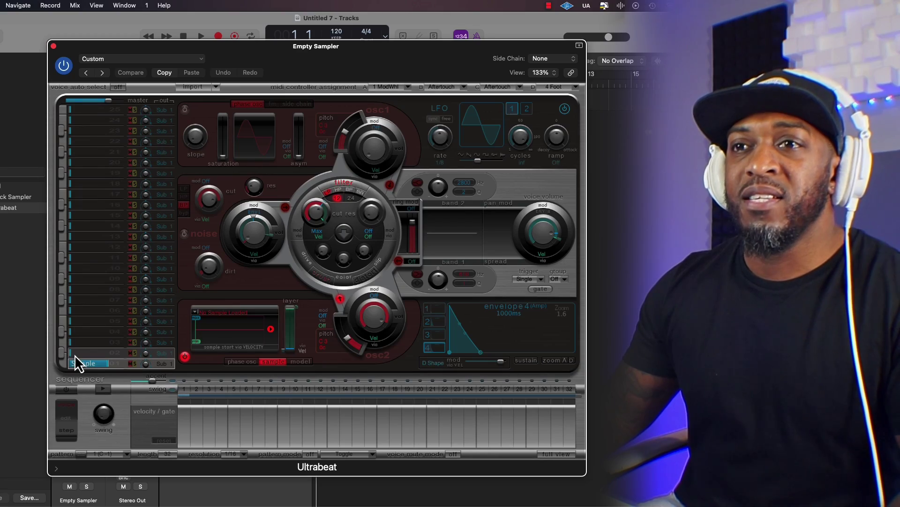
{"action": "left_click_drag", "start_coordinate": [75, 355], "coordinate": [87, 208]}
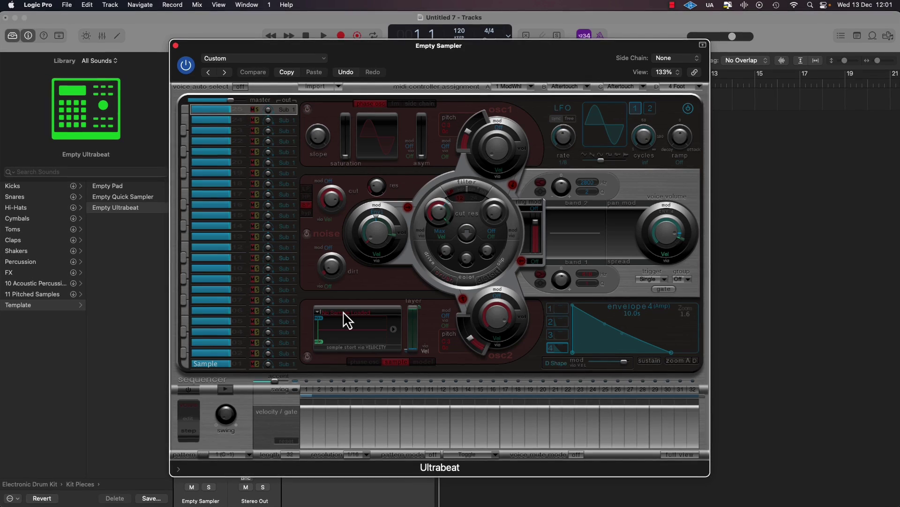
{"action": "left_click", "coordinate": [346, 313]}
{"action": "left_click", "coordinate": [343, 314]}
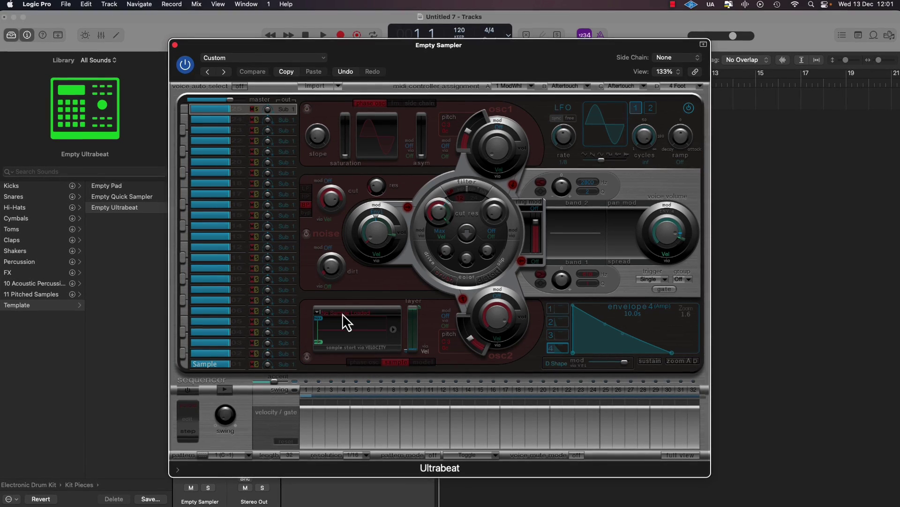
{"action": "left_click", "coordinate": [317, 313]}
{"action": "left_click", "coordinate": [350, 310]}
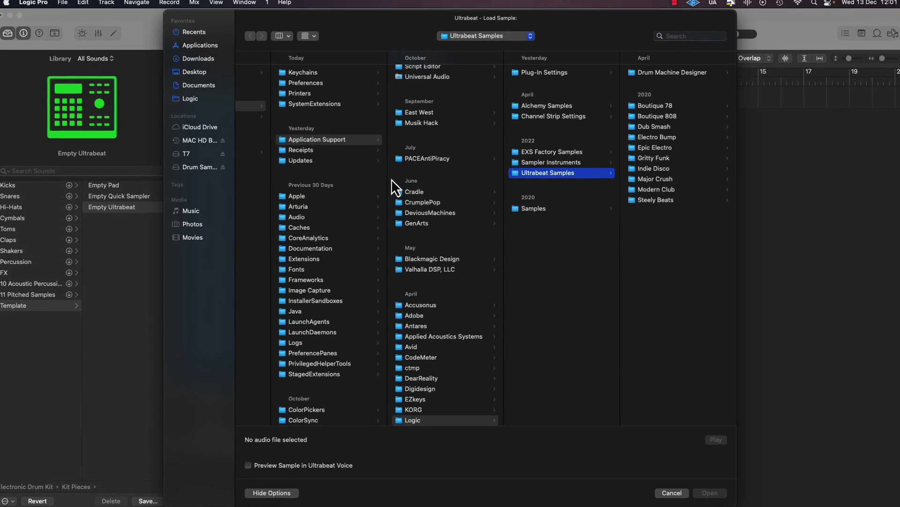
{"action": "left_click", "coordinate": [676, 495]}
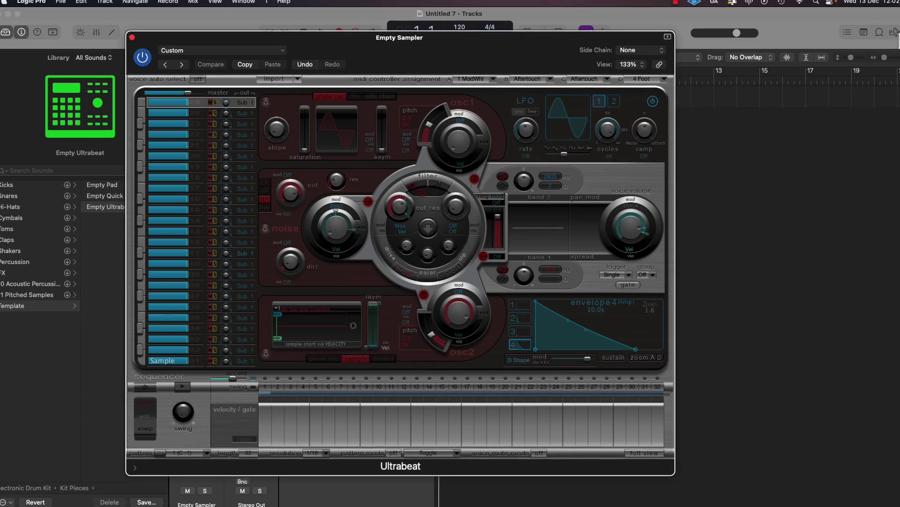
- Show all files in the project's file browser
{"action": "left_click", "coordinate": [894, 32]}
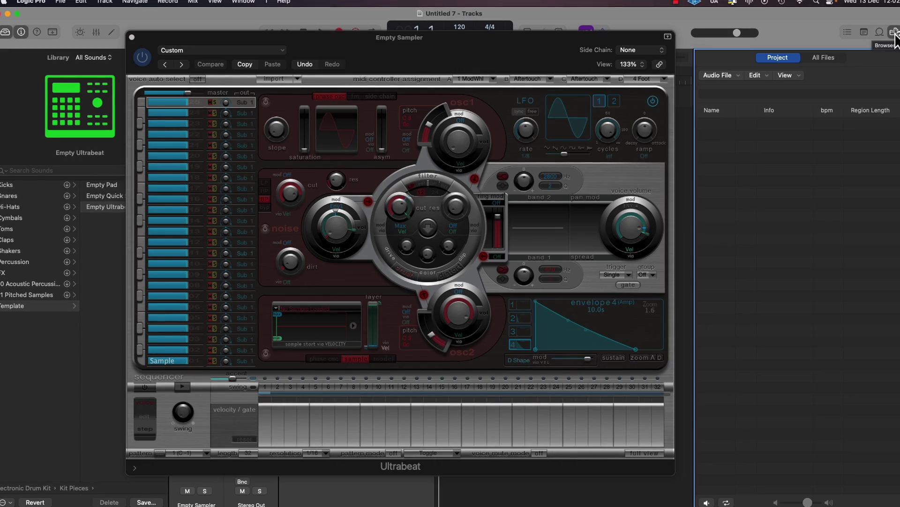
{"action": "left_click", "coordinate": [826, 58]}
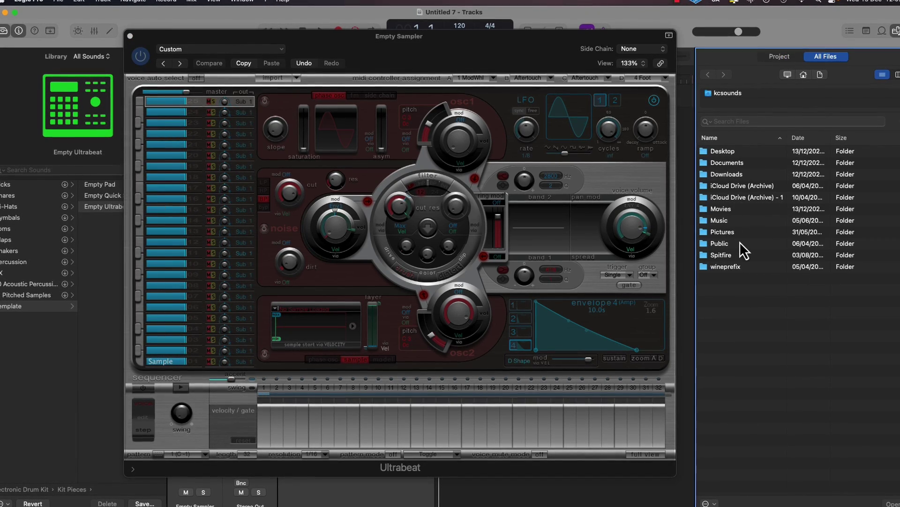
- Switch to the Finder window with the drill drum folders and load K07 KWENG KICK.wav as the Kick voice's oscillator 2 sample
{"action": "mouse_move", "coordinate": [1, 237]}
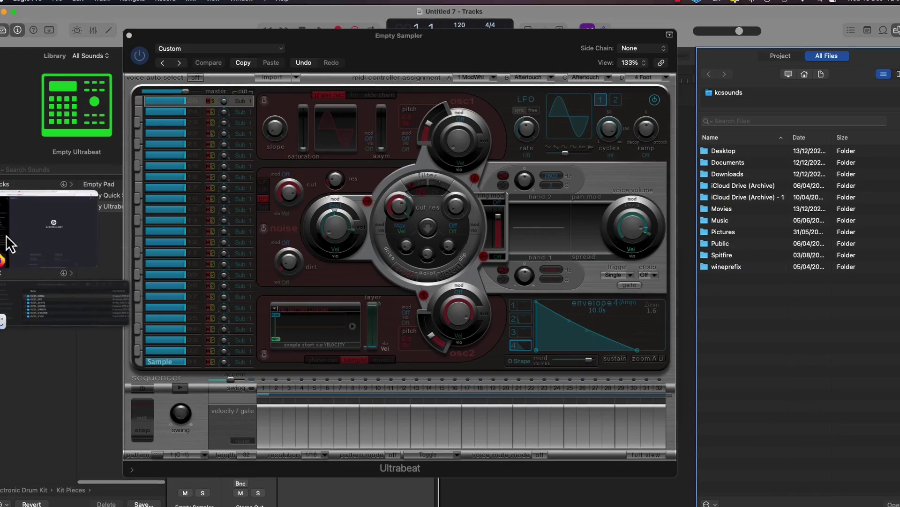
{"action": "left_click", "coordinate": [45, 323]}
{"action": "left_click_drag", "start_coordinate": [629, 272], "coordinate": [661, 241]}
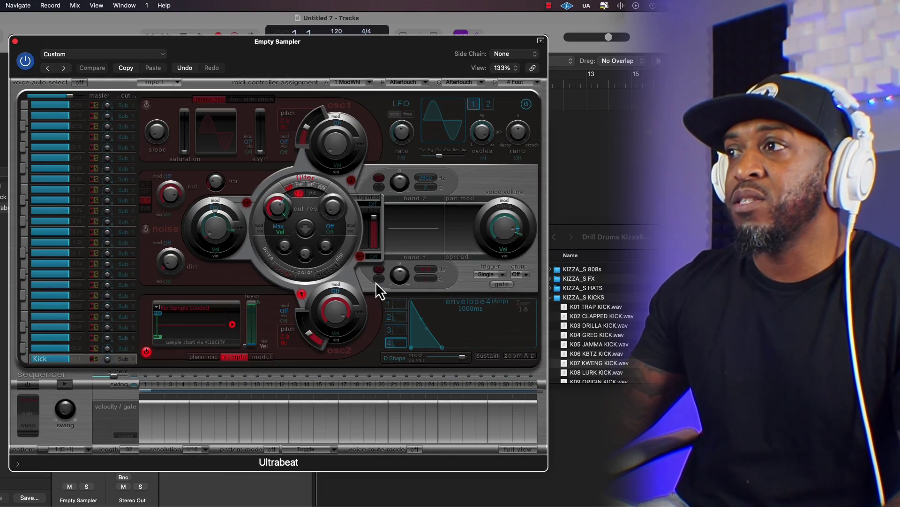
{"action": "left_click_drag", "start_coordinate": [584, 364], "coordinate": [204, 328]}
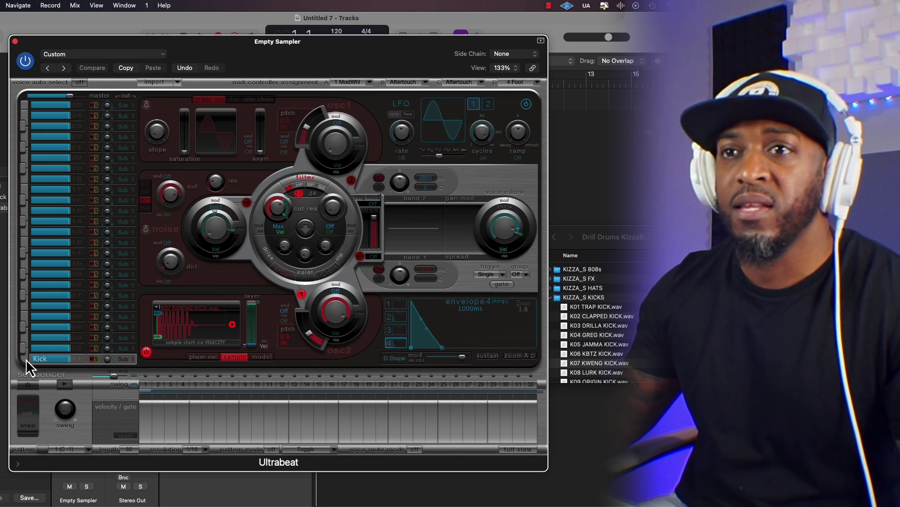
{"action": "left_click", "coordinate": [26, 359]}
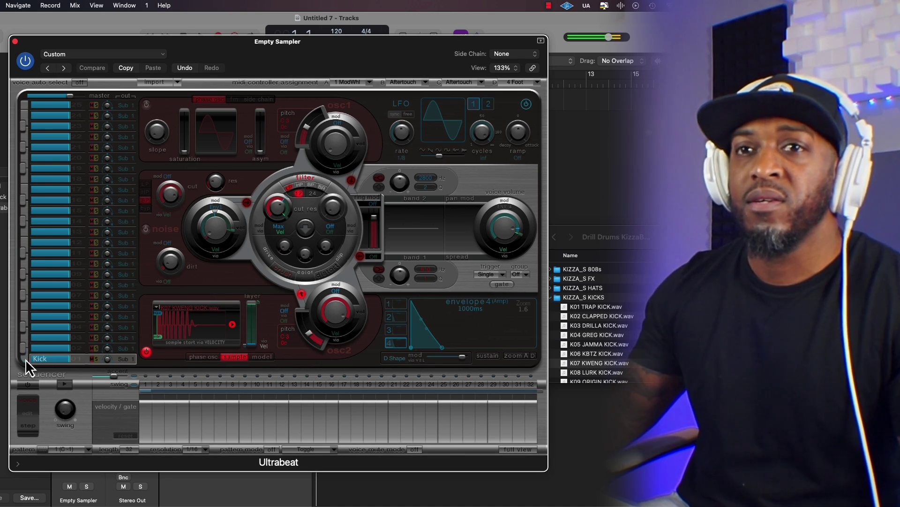
- Name the second voice Snare and load K02 CHOP SNARE.wav from the KIZZA_S SNARES folder as its sample
{"action": "type", "text": "Sna"}
{"action": "type", "text": "re"}
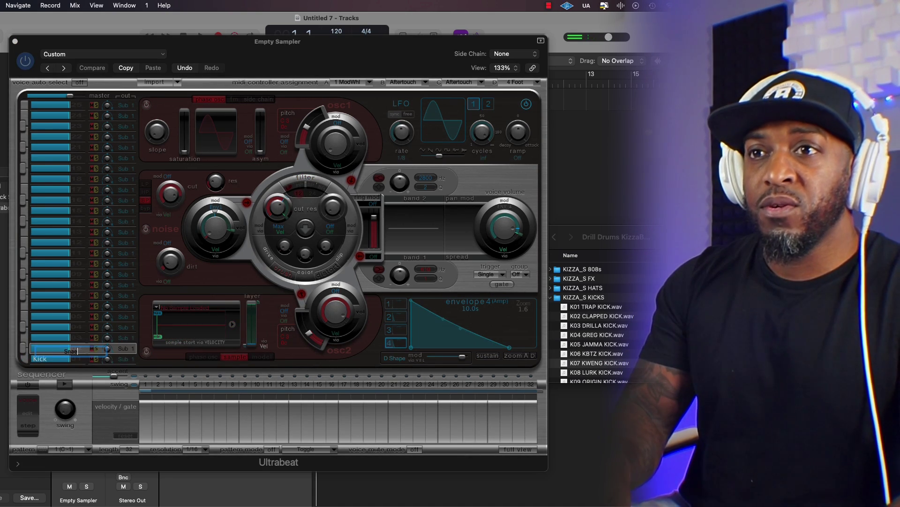
{"action": "key", "text": "Return"}
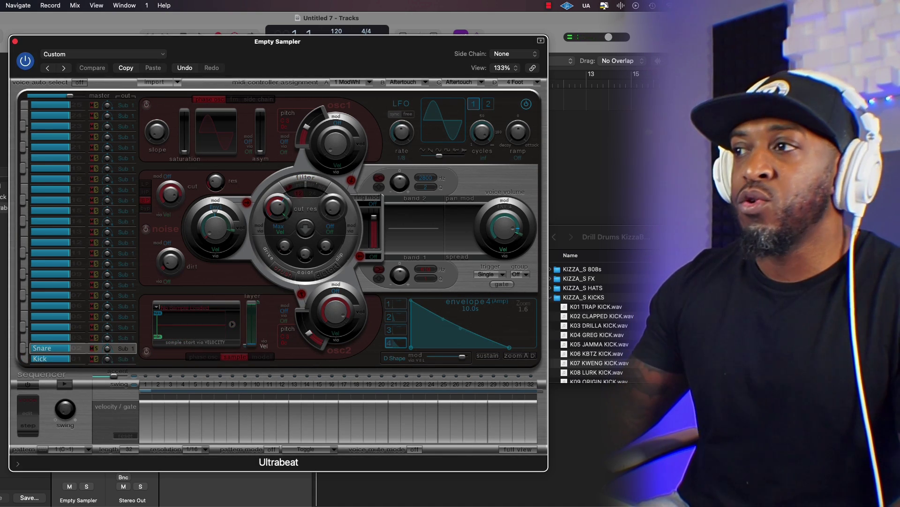
{"action": "left_click", "coordinate": [573, 301]}
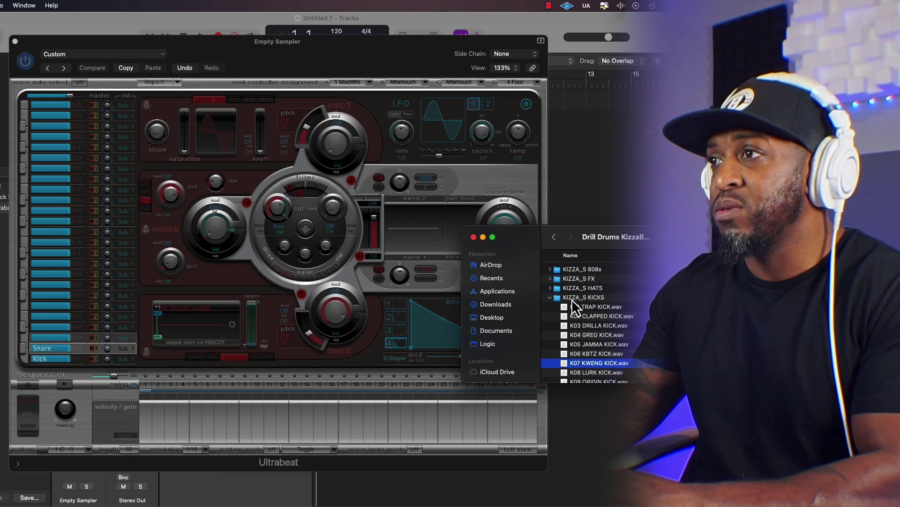
{"action": "left_click_drag", "start_coordinate": [601, 334], "coordinate": [206, 328]}
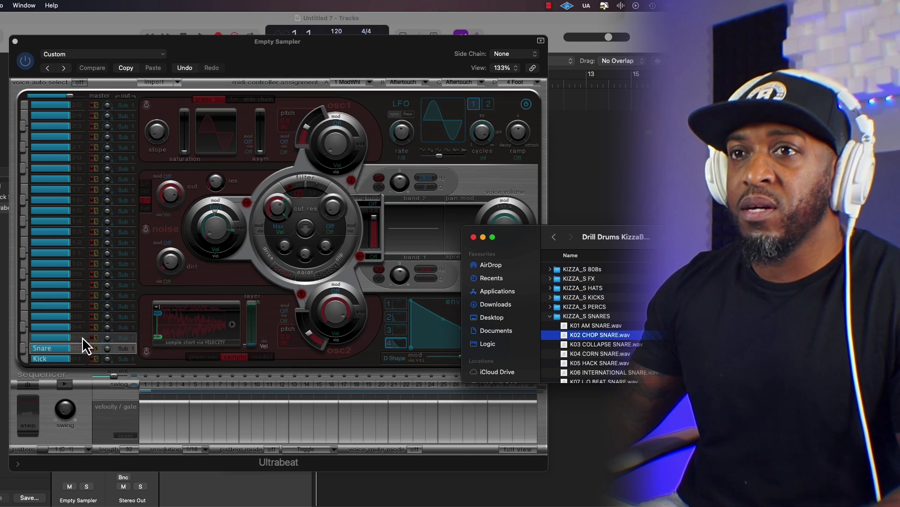
- Name the third voice Counter Snar and load the sample K07 L.O BEAT SNARE.wav
{"action": "left_click", "coordinate": [62, 337]}
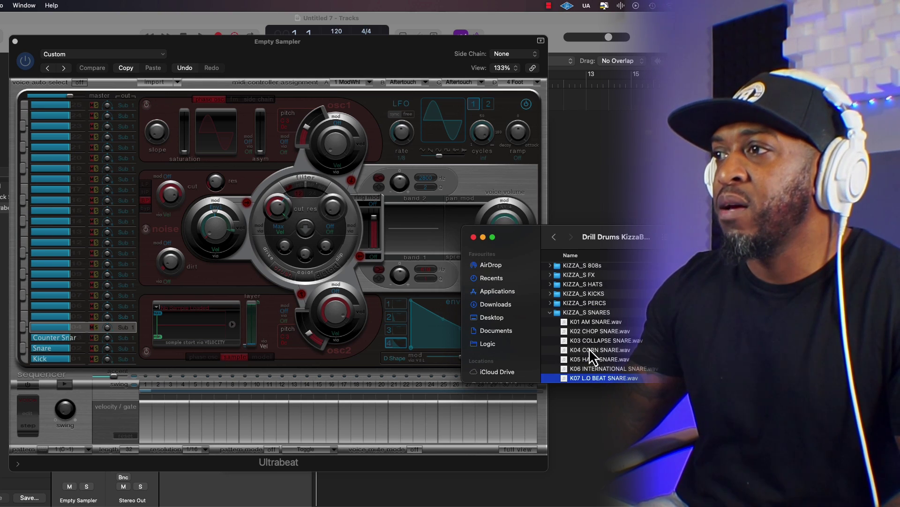
{"action": "left_click_drag", "start_coordinate": [588, 378], "coordinate": [191, 326]}
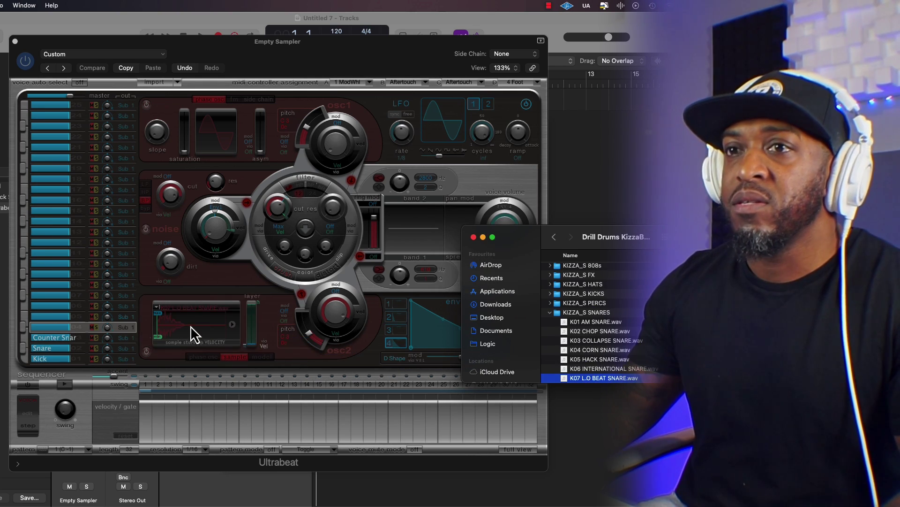
- Name the fourth voice HH and load KC1 TIGHT HAT-24b.wav from the KIZZA_S HATS folder as its sample
{"action": "left_click", "coordinate": [52, 327]}
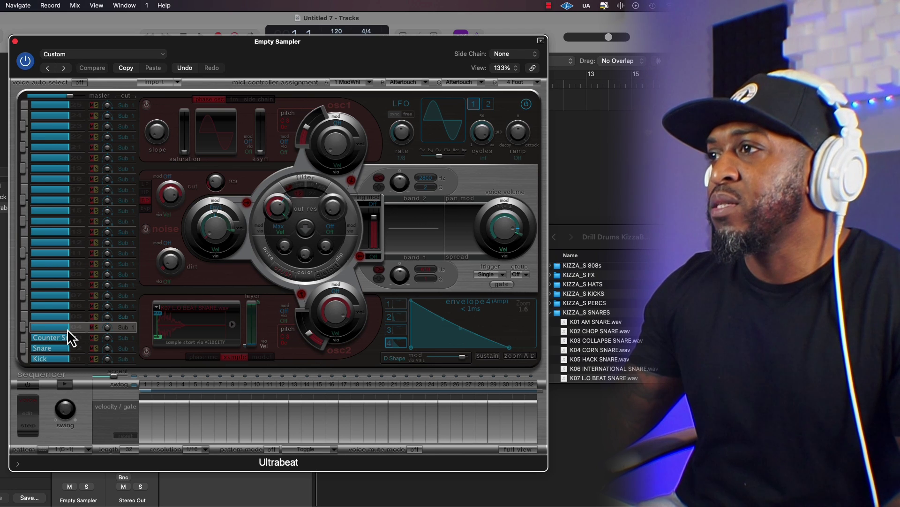
{"action": "double_click", "coordinate": [66, 328]}
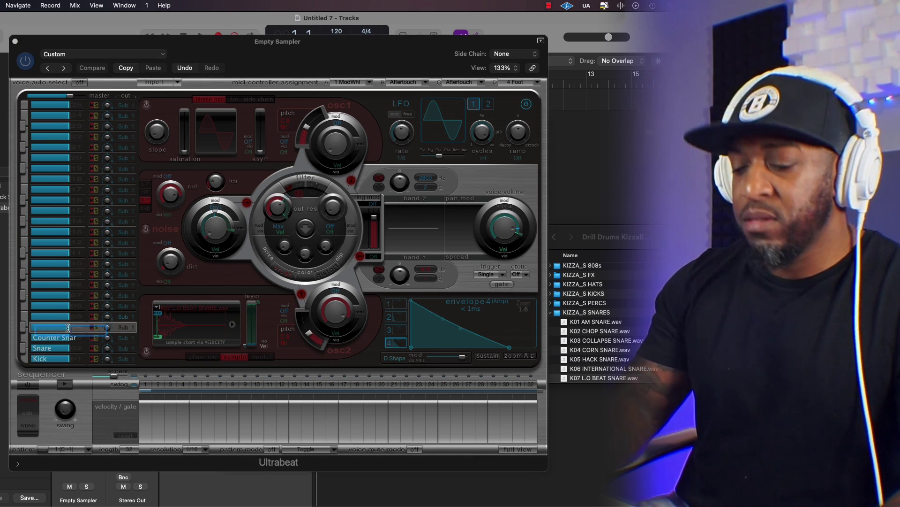
{"action": "type", "text": "HH"}
{"action": "key", "text": "Return"}
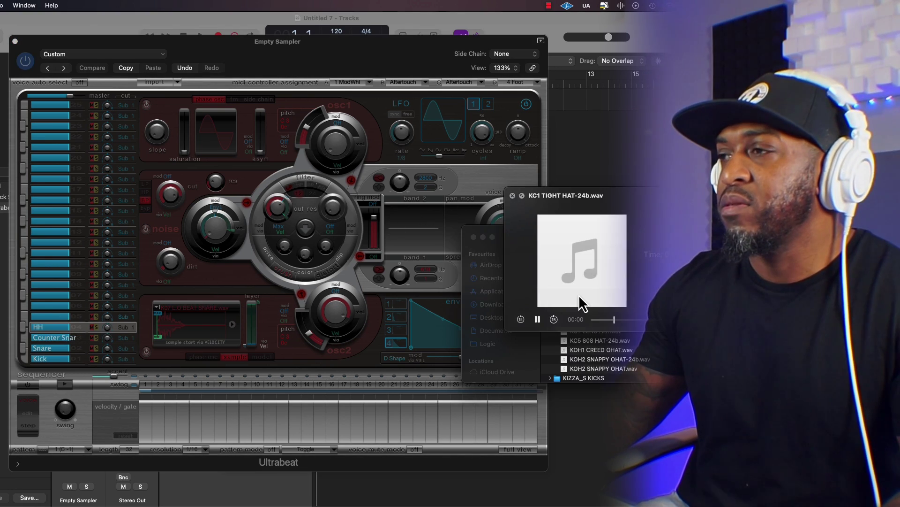
{"action": "key", "text": "space"}
{"action": "left_click_drag", "start_coordinate": [581, 296], "coordinate": [214, 325]}
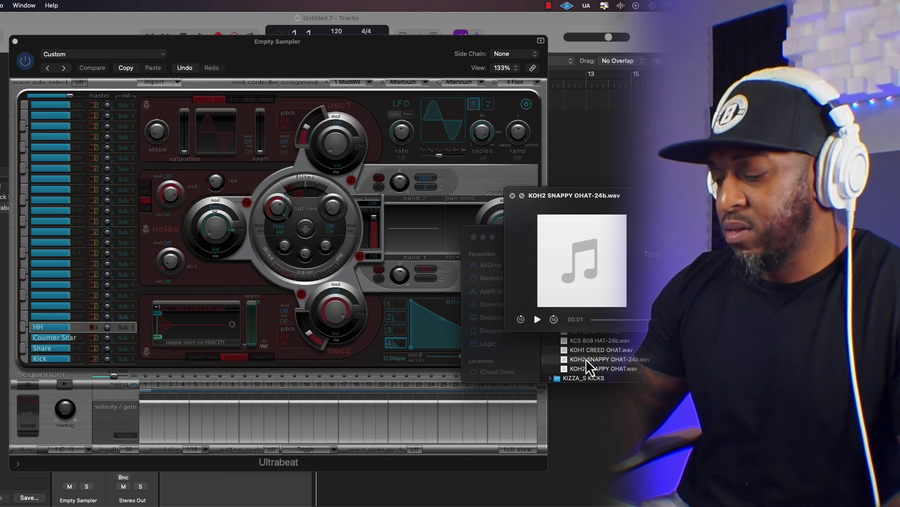
- Audition KOH2 SNAPPY OHAT.wav and name the fifth voice OH
{"action": "key", "text": "Down"}
{"action": "key", "text": "space"}
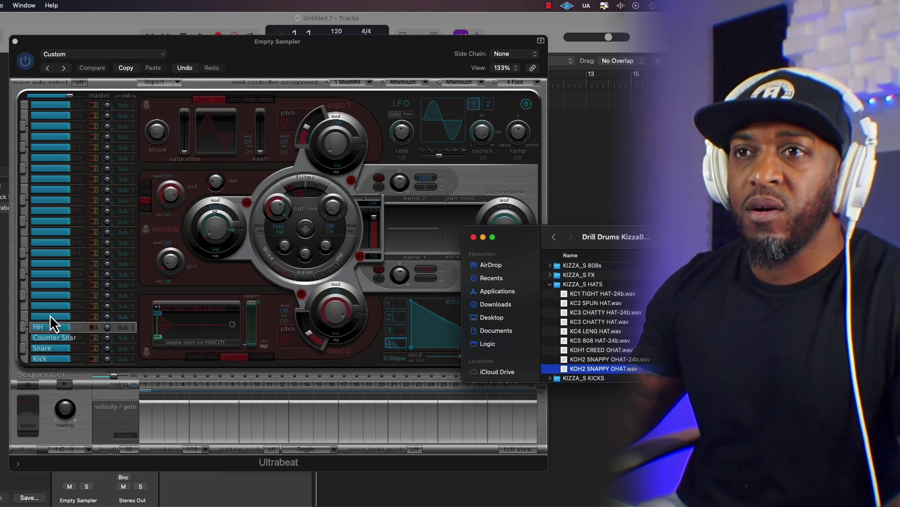
{"action": "double_click", "coordinate": [50, 316]}
{"action": "type", "text": "OH"}
{"action": "key", "text": "Return"}
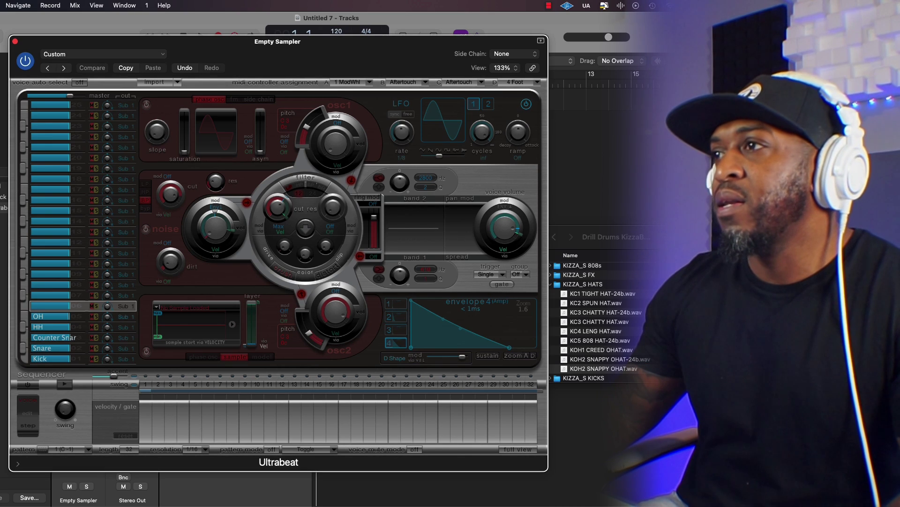
- Expand the KIZZA_S PERCS sample folder and name the sixth voice Crash
{"action": "scroll", "coordinate": [663, 347], "scroll_direction": "down", "scroll_amount": 4}
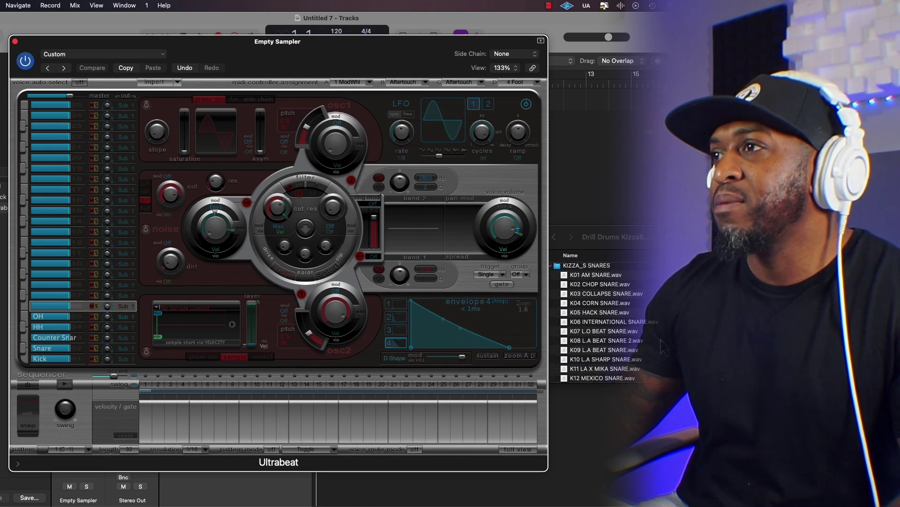
{"action": "scroll", "coordinate": [661, 339], "scroll_direction": "up", "scroll_amount": 2}
{"action": "left_click", "coordinate": [590, 308]}
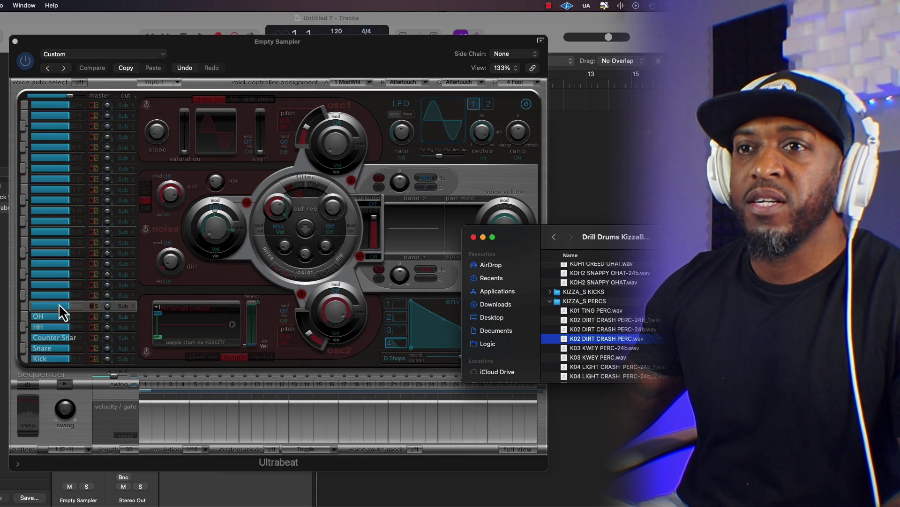
{"action": "left_click_drag", "start_coordinate": [58, 303], "coordinate": [59, 304]}
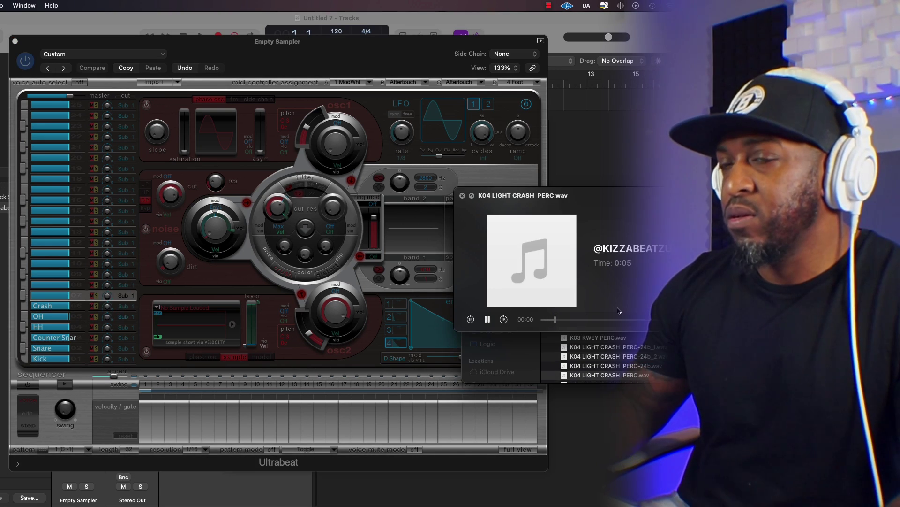
- Load K04 LIGHT CRASH PERC.wav into the seventh voice and name the voice Crash2
{"action": "key", "text": "space"}
{"action": "left_click_drag", "start_coordinate": [606, 375], "coordinate": [50, 295]}
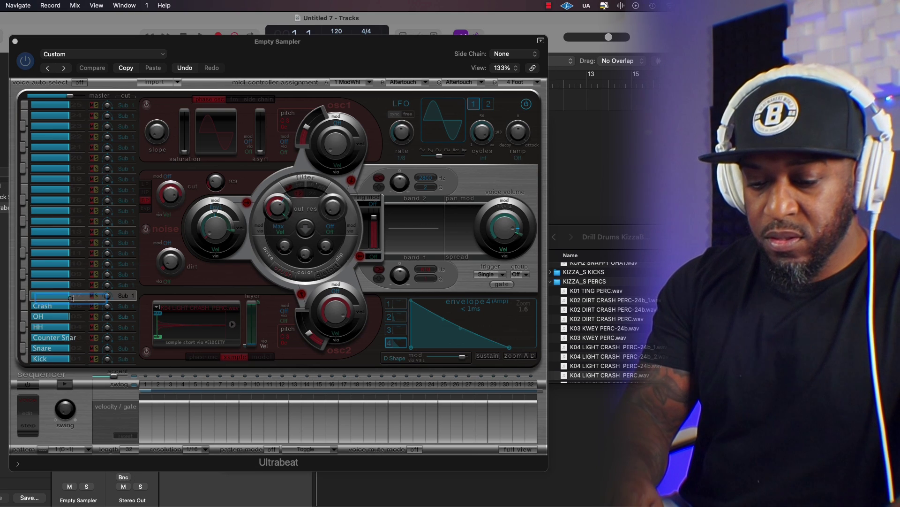
{"action": "type", "text": "Crash2"}
{"action": "key", "text": "Return"}
- Audition K05 MK ENDER PERC.wav, name the eighth voice Perc and load that file as its sample
{"action": "scroll", "coordinate": [622, 361], "scroll_direction": "down", "scroll_amount": 3}
{"action": "left_click", "coordinate": [608, 374]}
{"action": "key", "text": "space"}
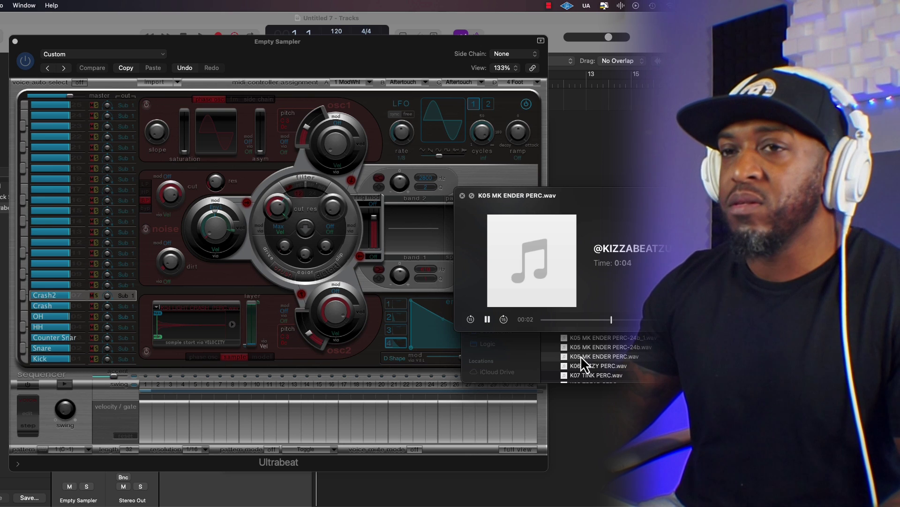
{"action": "left_click_drag", "start_coordinate": [566, 360], "coordinate": [62, 284]}
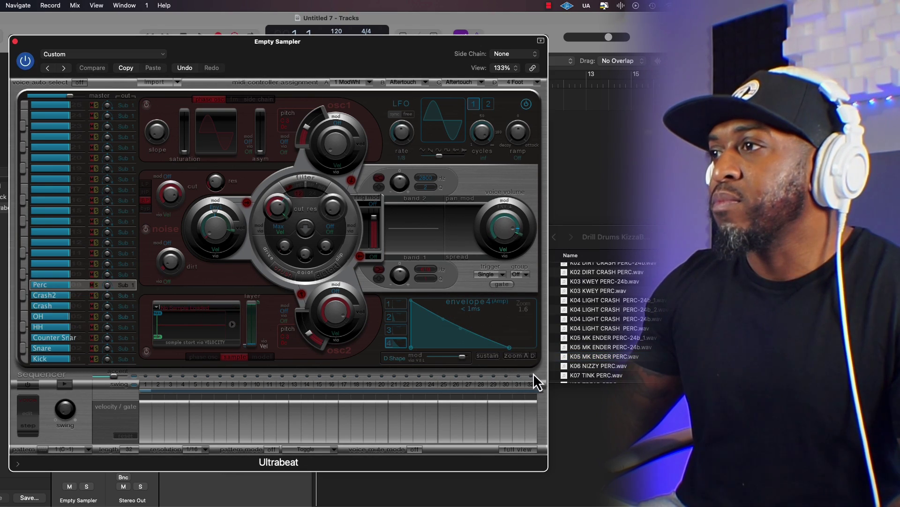
{"action": "left_click_drag", "start_coordinate": [592, 358], "coordinate": [229, 321]}
- Audition K10 WOODEN PERC.wav and name the ninth voice Rim
{"action": "left_click", "coordinate": [87, 274]}
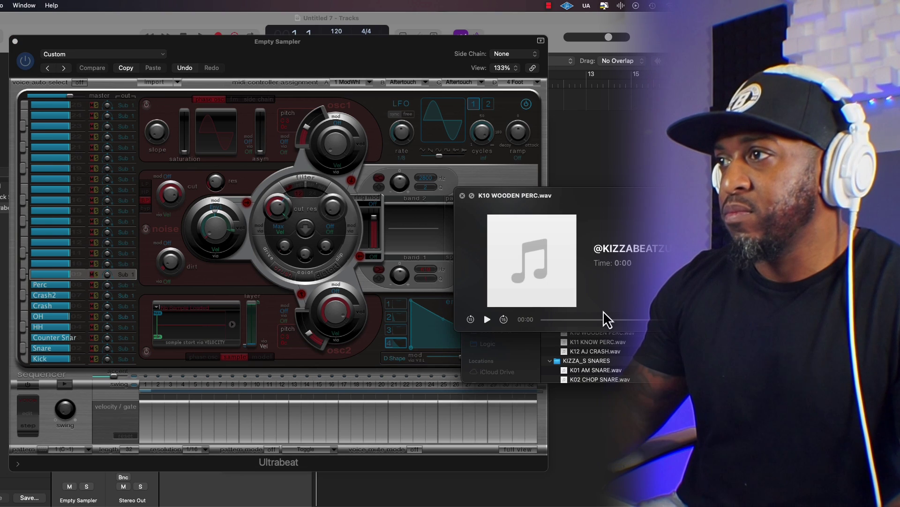
{"action": "key", "text": "space"}
{"action": "left_click_drag", "start_coordinate": [174, 321], "coordinate": [54, 282]}
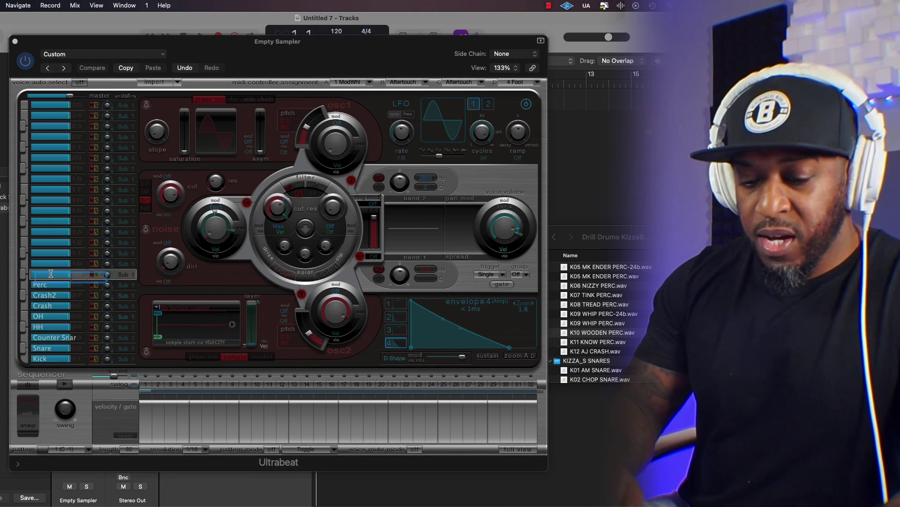
{"action": "type", "text": "Rim"}
{"action": "key", "text": "Return"}
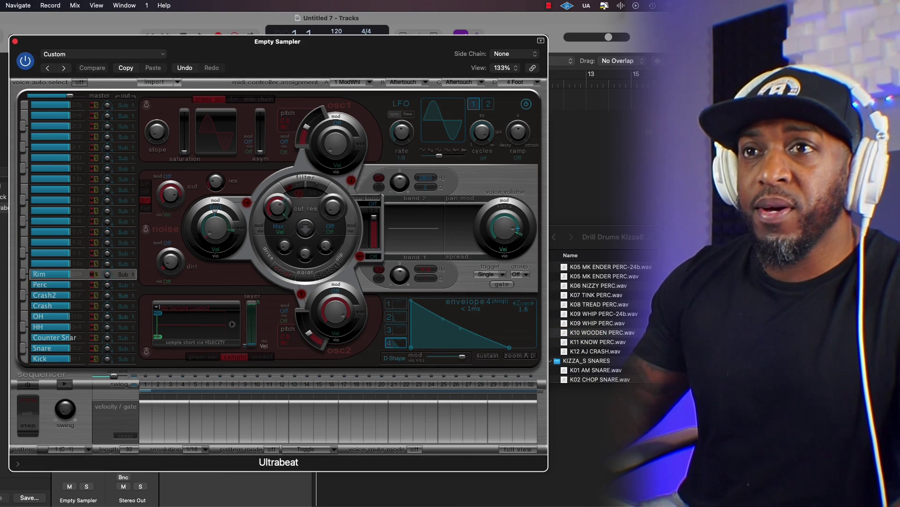
- Name the tenth voice, directly above Rim, Grime perc
{"action": "double_click", "coordinate": [70, 265]}
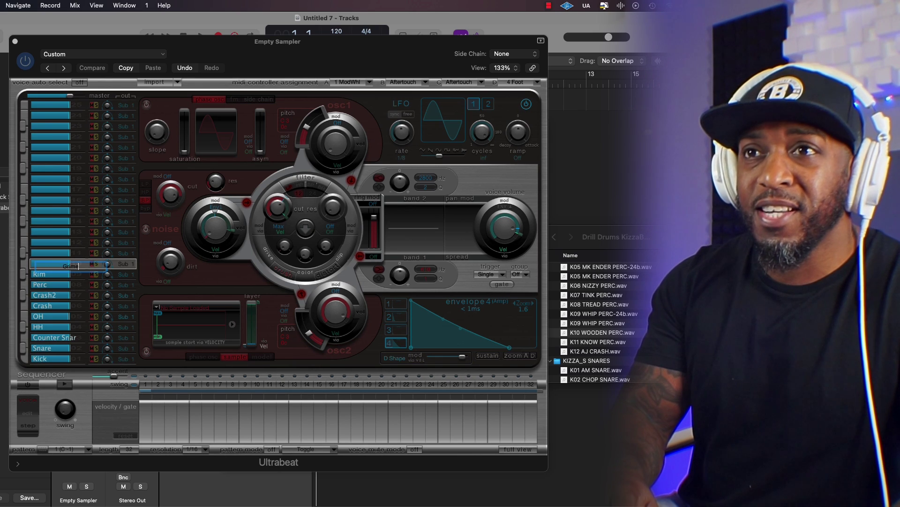
{"action": "type", "text": "Grime perc"}
{"action": "key", "text": "Return"}
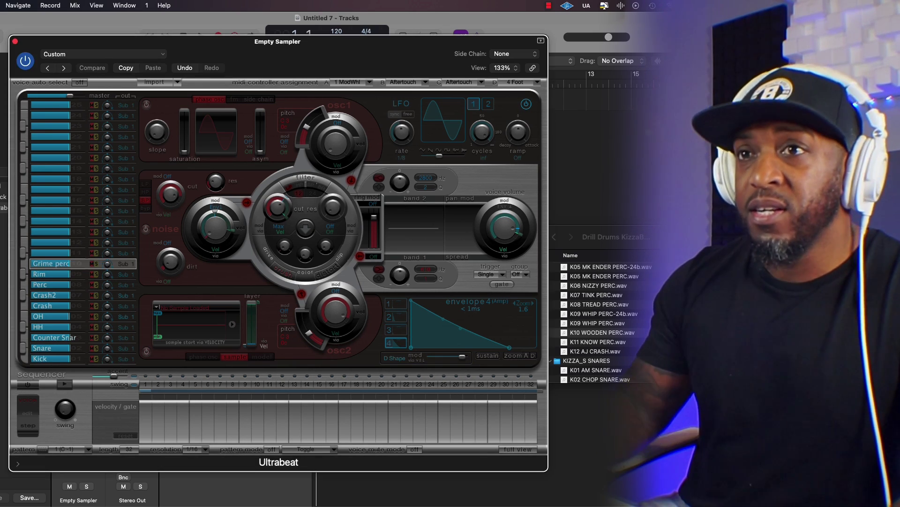
- Audition K11 KNOW PERC.wav and load it as the sample of the Grime perc voice
{"action": "left_click", "coordinate": [598, 333]}
{"action": "left_click", "coordinate": [592, 344]}
{"action": "key", "text": "space"}
{"action": "key", "text": "space"}
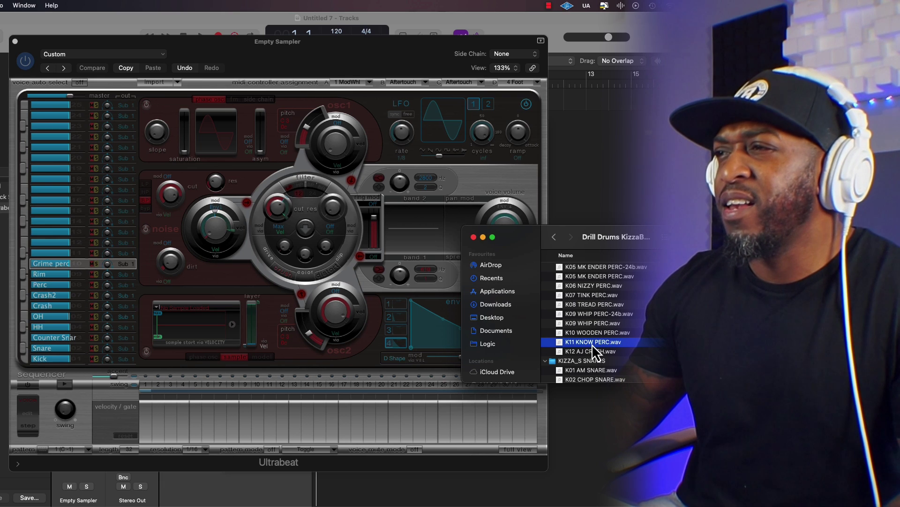
{"action": "left_click_drag", "start_coordinate": [592, 345], "coordinate": [216, 327]}
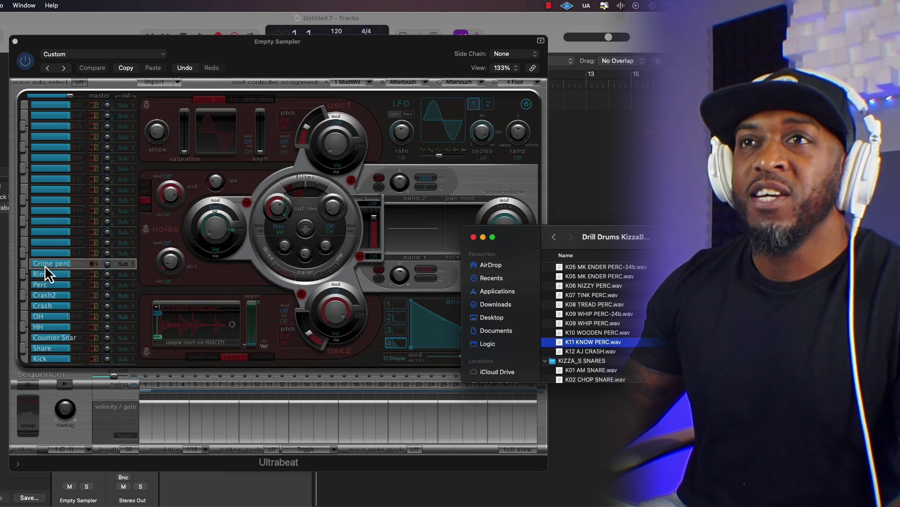
- Save the drum kit as a new Ultrabeat setting named Drill Drums 2024
{"action": "left_click", "coordinate": [112, 55]}
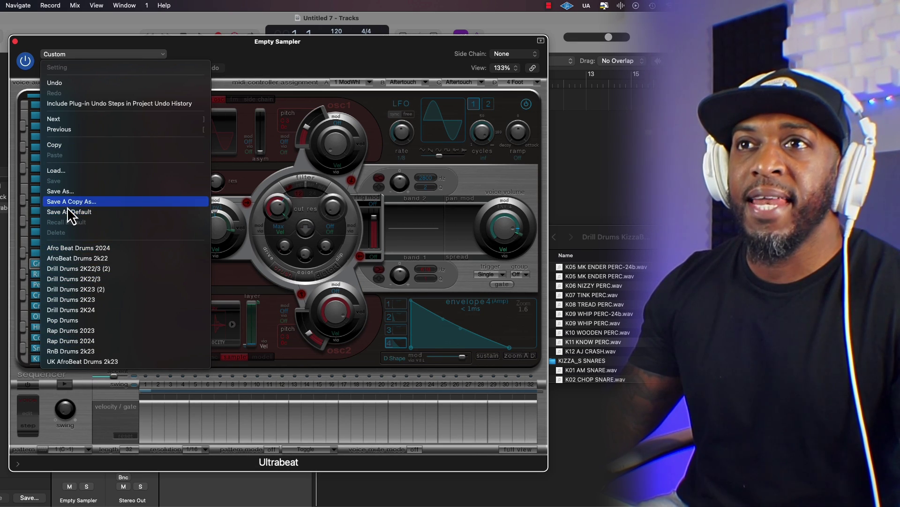
{"action": "left_click", "coordinate": [62, 194]}
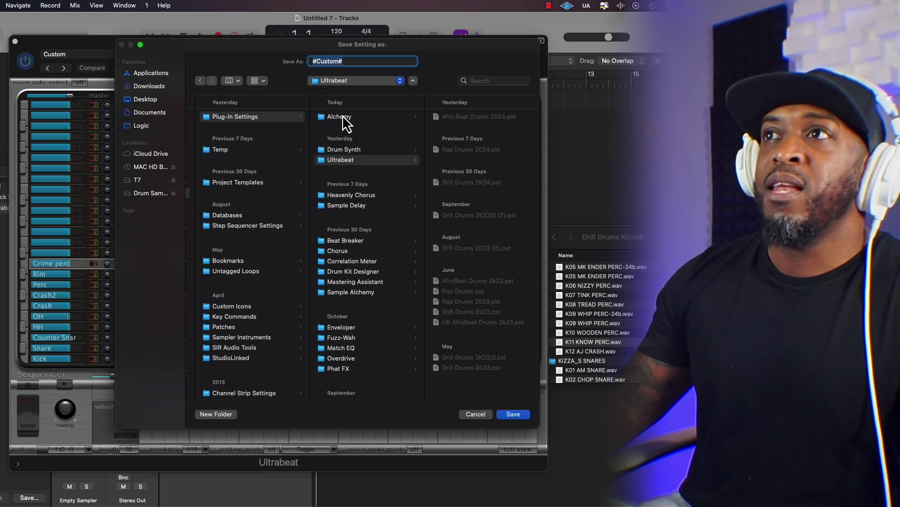
{"action": "type", "text": "Drill Drums 20"}
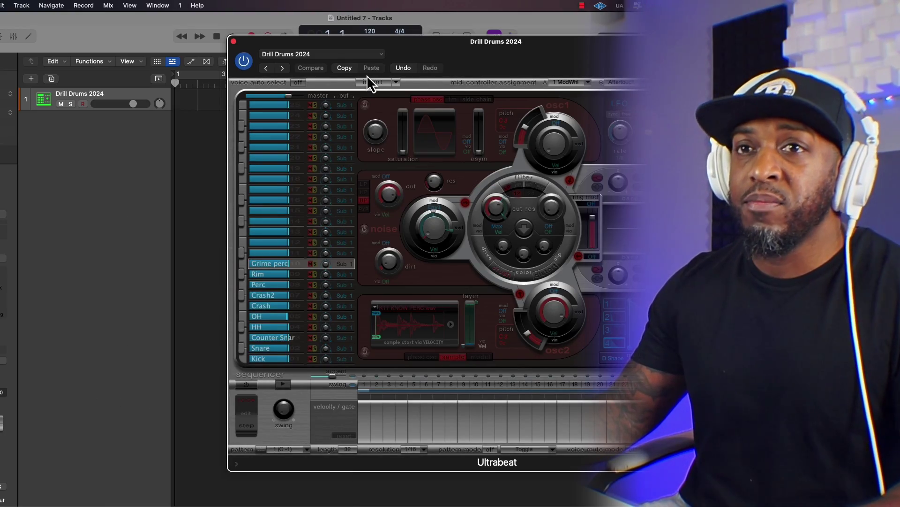
- Show the mixer and switch the drum channel's Ultrabeat instrument from Stereo to Multi-Output
{"action": "key", "text": "x"}
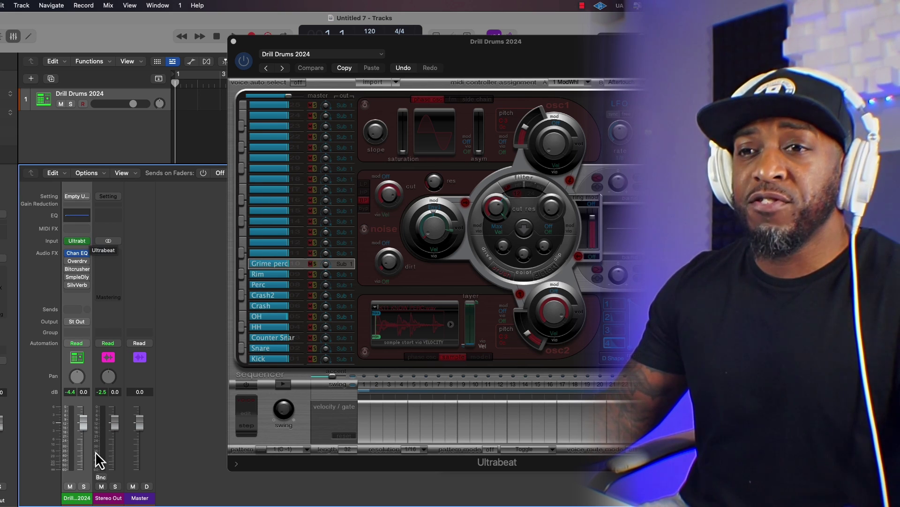
{"action": "mouse_move", "coordinate": [83, 261]}
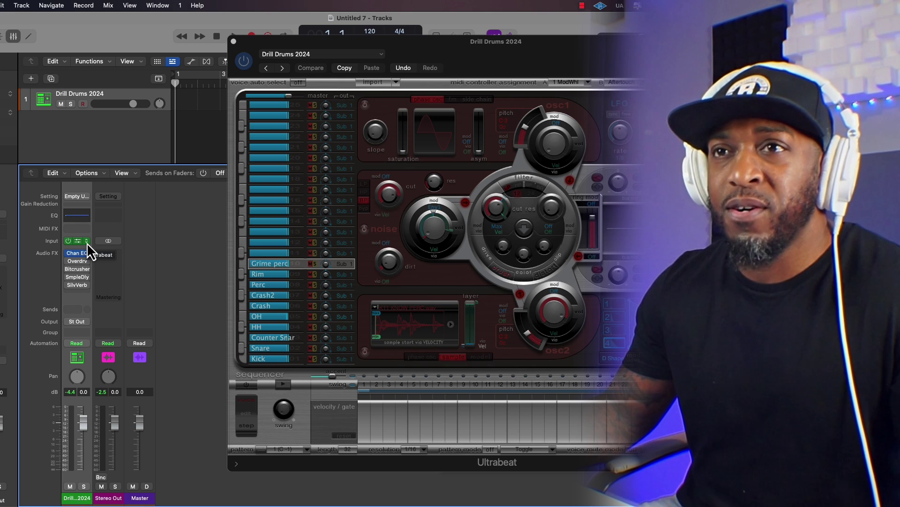
{"action": "left_click", "coordinate": [87, 243]}
{"action": "mouse_move", "coordinate": [181, 12]}
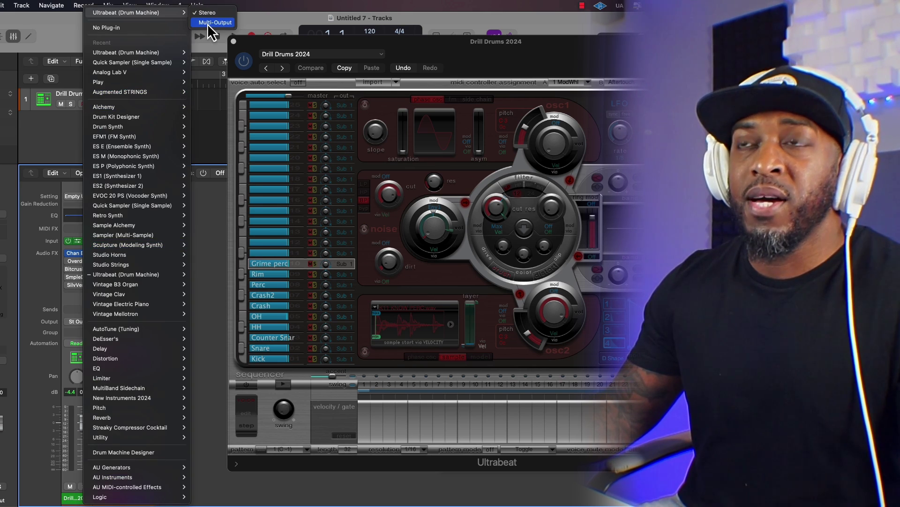
{"action": "left_click", "coordinate": [207, 24]}
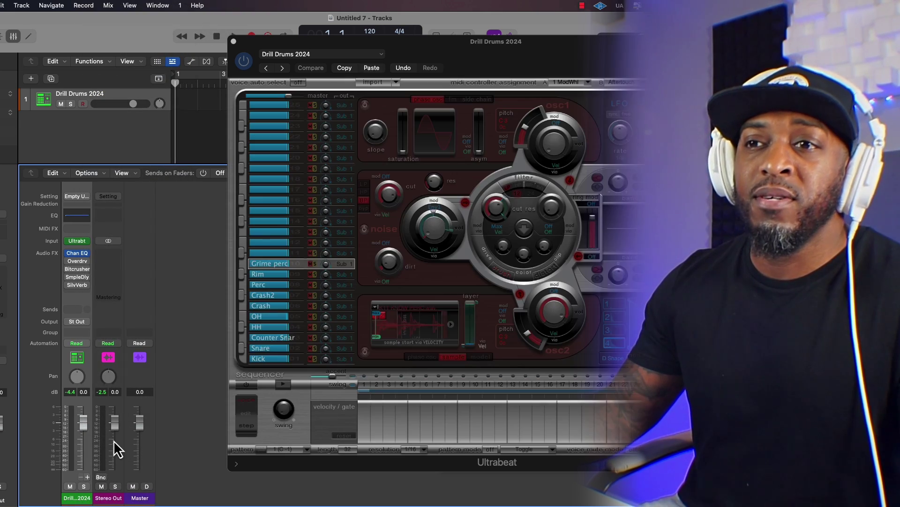
- Add nine aux channels, Aux 1 to Aux 9, to the multi-output drum channel
{"action": "left_click_drag", "start_coordinate": [438, 55], "coordinate": [384, 64]}
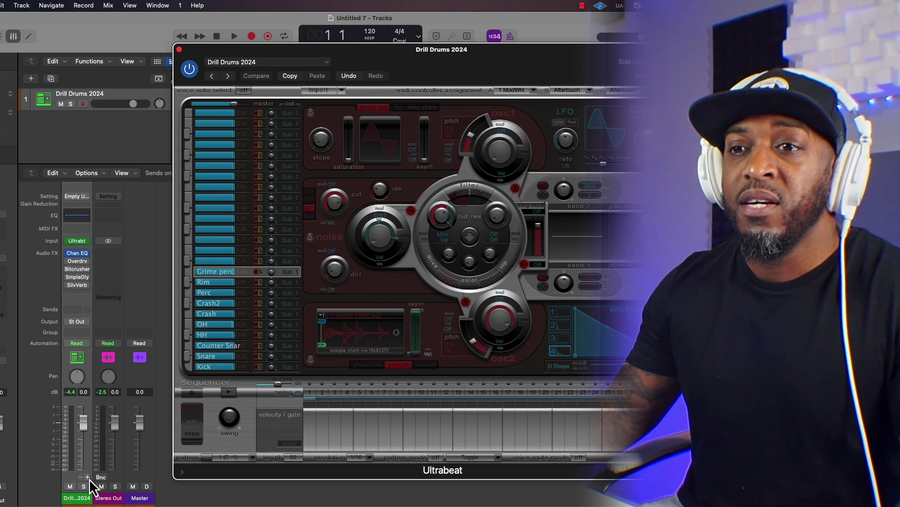
{"action": "left_click", "coordinate": [87, 477]}
{"action": "left_click", "coordinate": [88, 477]}
{"action": "left_click", "coordinate": [88, 477]}
{"action": "left_click", "coordinate": [88, 477]}
{"action": "left_click", "coordinate": [88, 477]}
{"action": "left_click", "coordinate": [88, 477]}
{"action": "left_click", "coordinate": [88, 477]}
{"action": "left_click", "coordinate": [88, 477]}
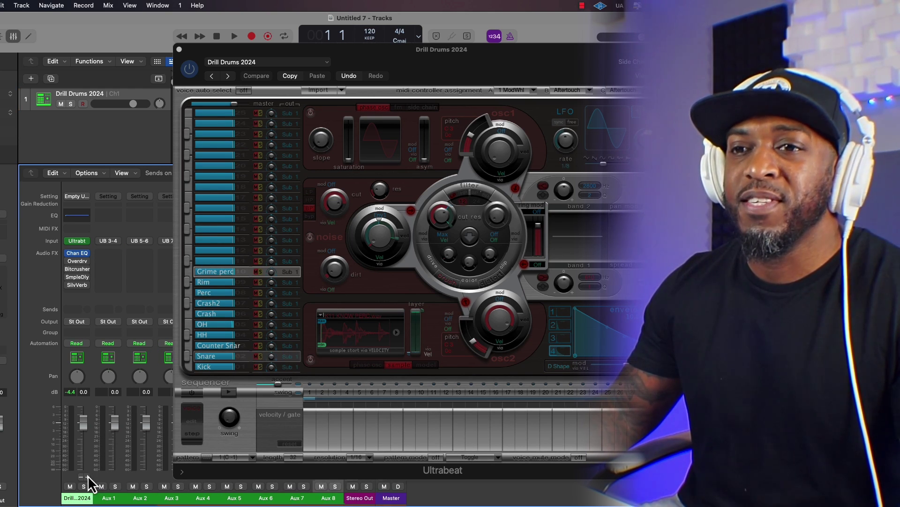
{"action": "left_click", "coordinate": [88, 477]}
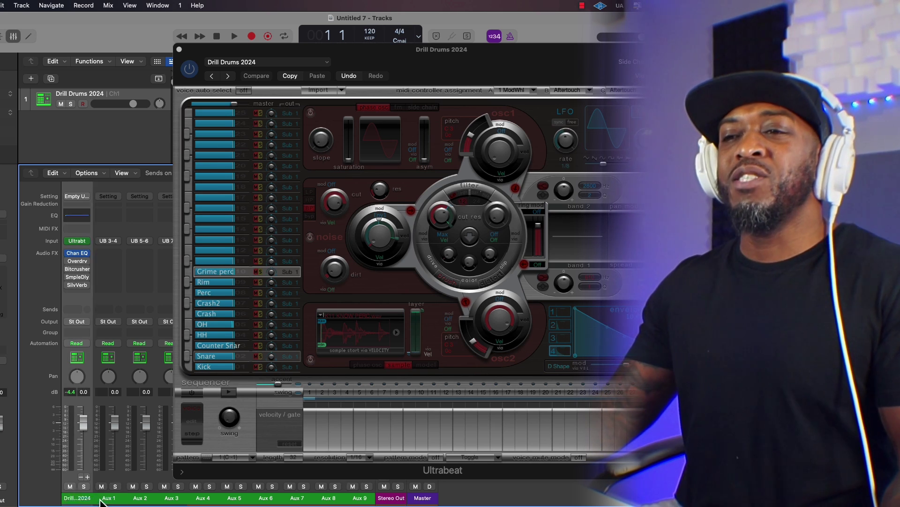
- Colour the drum instrument channel and all its aux channels red
{"action": "left_click_drag", "start_coordinate": [114, 500], "coordinate": [368, 501]}
{"action": "key", "text": "alt+c"}
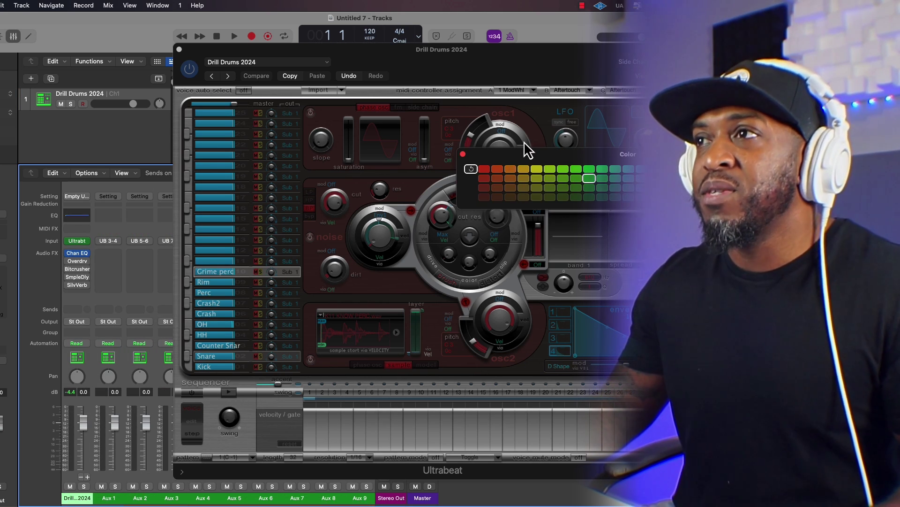
{"action": "left_click", "coordinate": [485, 169]}
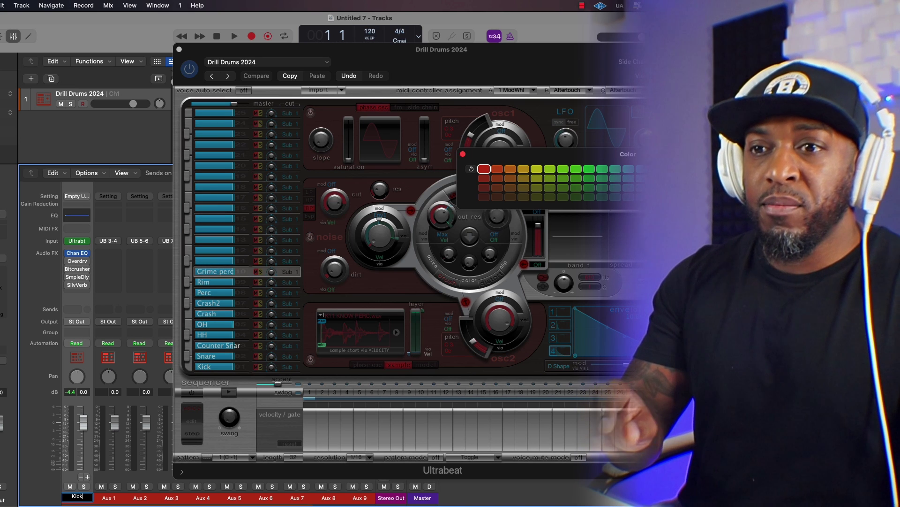
- Name the drum channel Kick and the first four aux channels Snare, Cnt Snare, HH and OH
{"action": "key", "text": "Tab"}
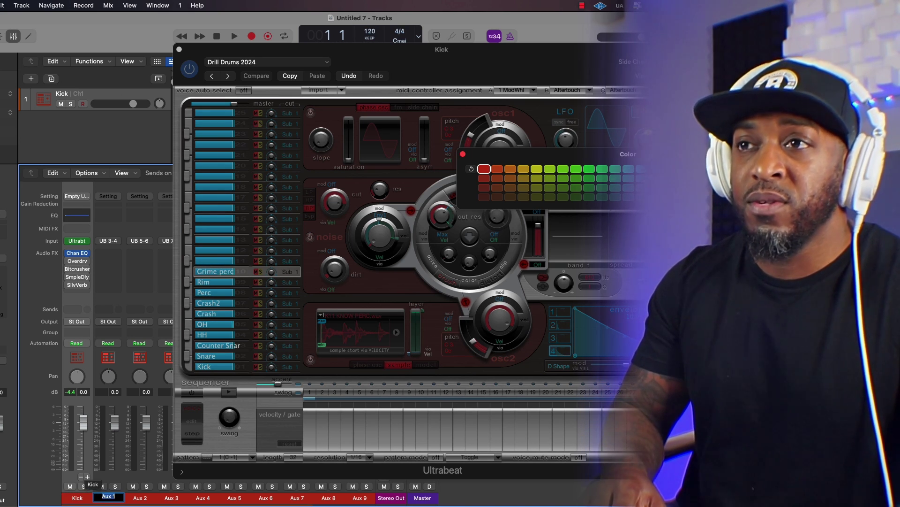
{"action": "key", "text": "Tab"}
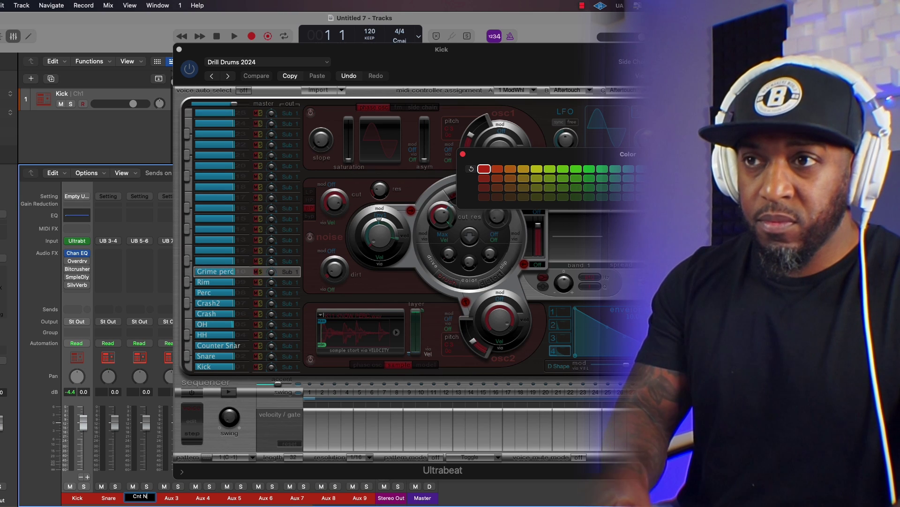
{"action": "type", "text": "Cnt Snare"}
{"action": "key", "text": "Tab"}
{"action": "type", "text": "HH"}
{"action": "key", "text": "Tab"}
{"action": "type", "text": "OH"}
{"action": "key", "text": "Tab"}
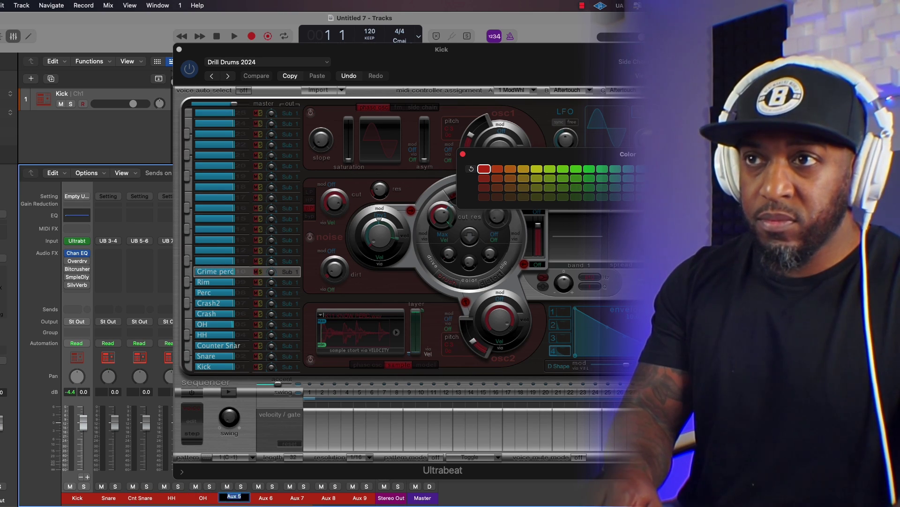
- Name the channels Aux 5 to Aux 8 Crash, Crash2, Perc and Rim
{"action": "type", "text": "Crash"}
{"action": "key", "text": "Tab"}
{"action": "type", "text": "Crash2"}
{"action": "key", "text": "Tab"}
{"action": "type", "text": "Per"}
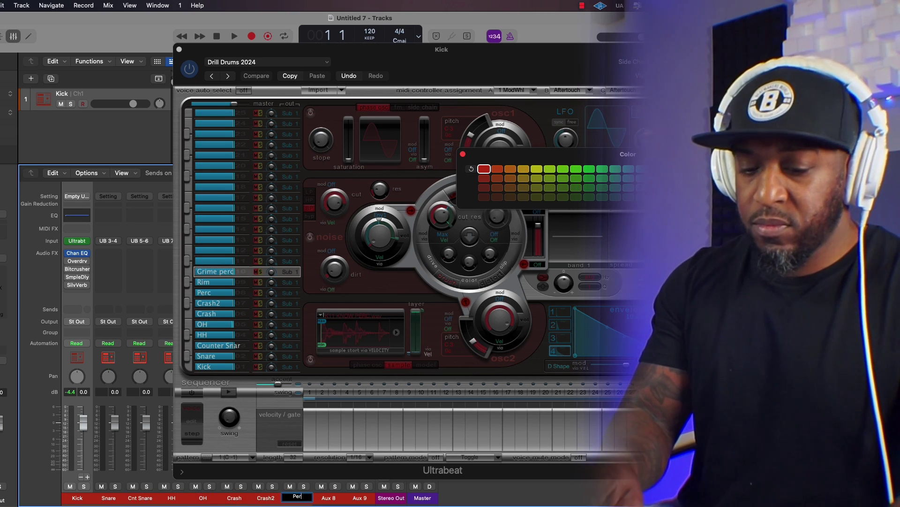
{"action": "type", "text": "c"}
{"action": "key", "text": "Tab"}
{"action": "type", "text": "Rim"}
{"action": "key", "text": "Tab"}
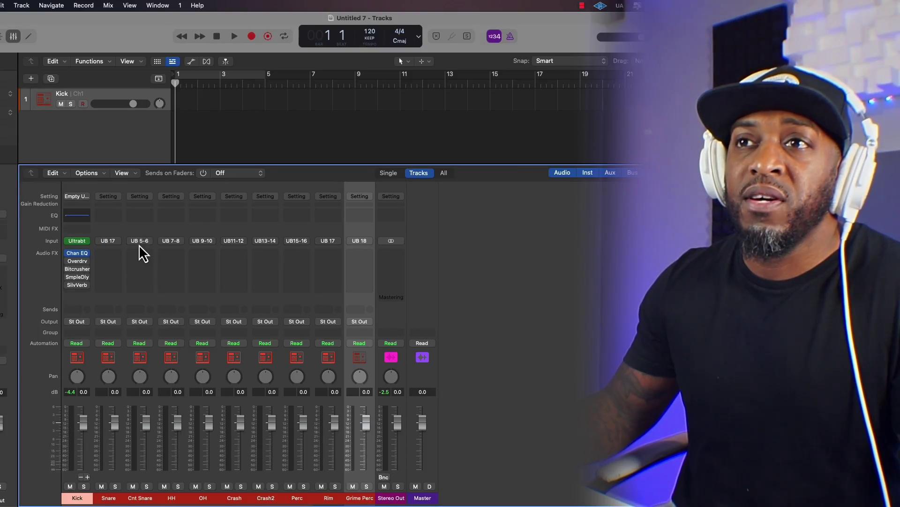
- Set the input of the Cnt Snare channel to UB 18 and of the HH channel to UB 19
{"action": "left_click", "coordinate": [138, 243]}
{"action": "mouse_move", "coordinate": [159, 293]}
{"action": "left_click", "coordinate": [197, 368]}
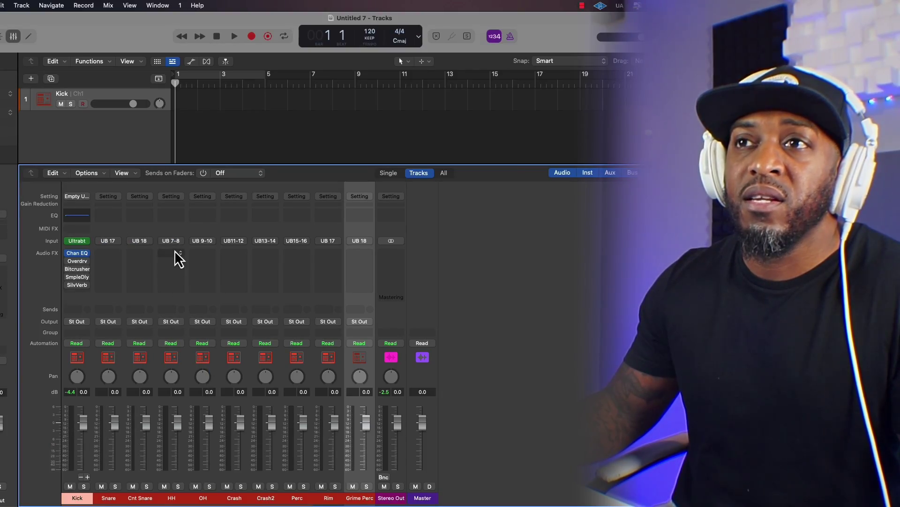
{"action": "left_click", "coordinate": [171, 240]}
{"action": "mouse_move", "coordinate": [196, 294]}
{"action": "left_click", "coordinate": [225, 379]}
{"action": "left_click", "coordinate": [202, 241]}
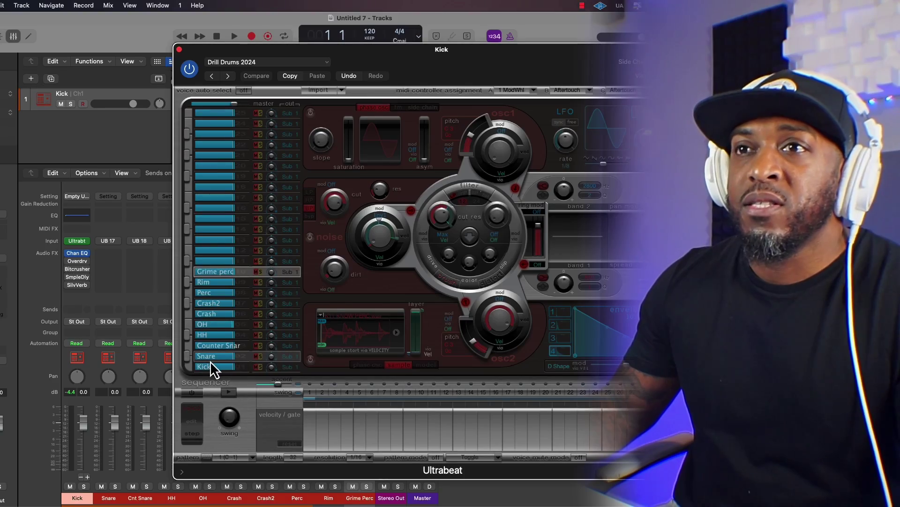
- Route the Snare voice's output in Ultrabeat to Sub Group 9 (17)
{"action": "left_click", "coordinate": [287, 367]}
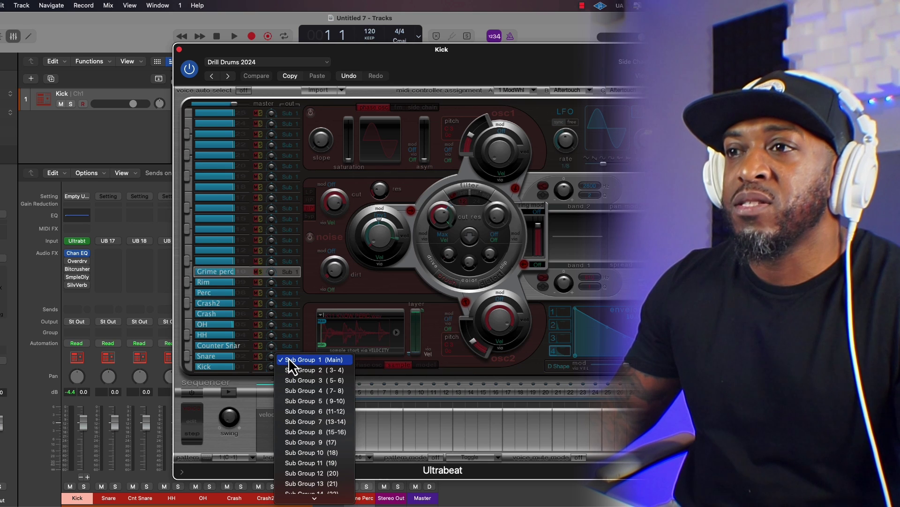
{"action": "left_click", "coordinate": [325, 442]}
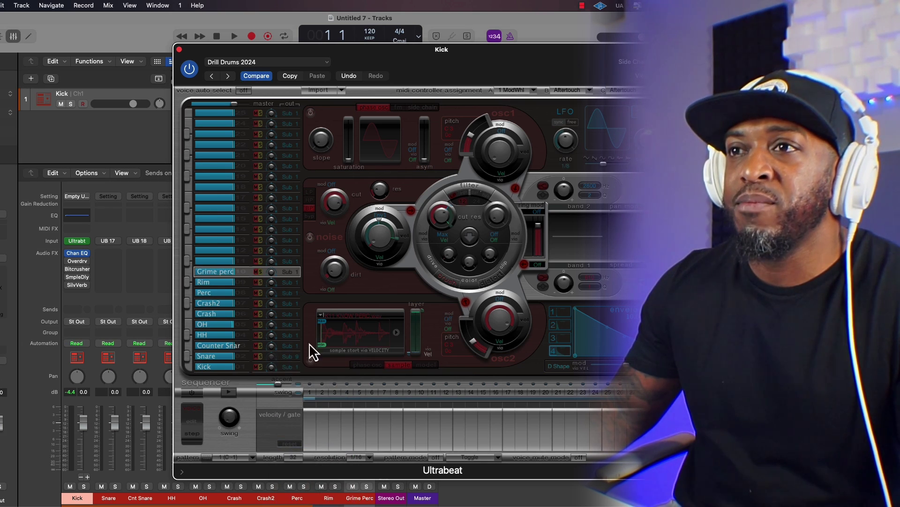
{"action": "left_click", "coordinate": [288, 283]}
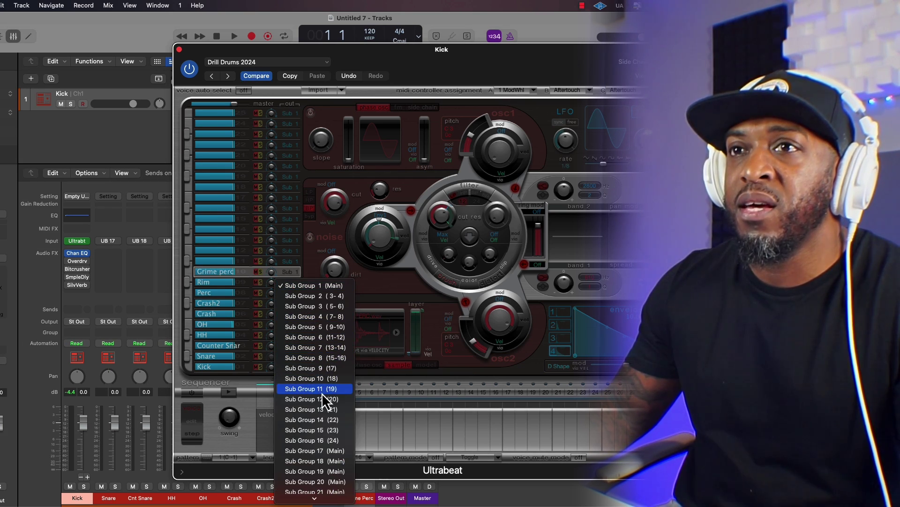
{"action": "left_click", "coordinate": [222, 369]}
{"action": "left_click", "coordinate": [288, 356]}
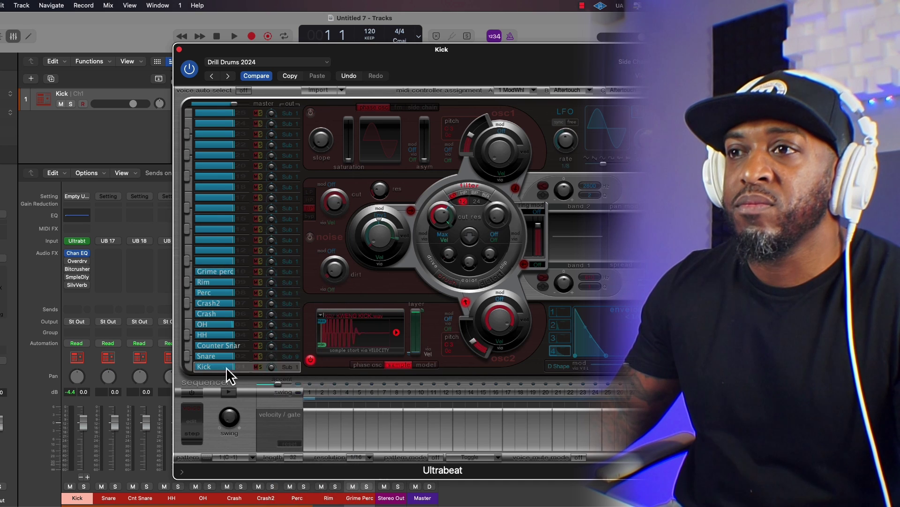
- Route the Counter Snare voice to Sub Group 10 (18) and the HH voice to Sub Group 11 (19)
{"action": "left_click", "coordinate": [215, 348]}
{"action": "left_click", "coordinate": [215, 347]}
{"action": "left_click", "coordinate": [295, 345]}
{"action": "left_click", "coordinate": [325, 442]}
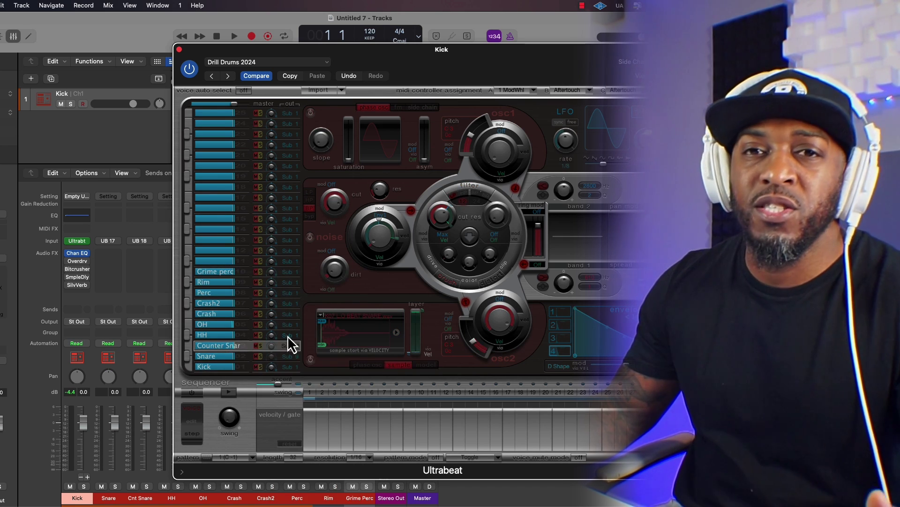
{"action": "left_click", "coordinate": [288, 338]}
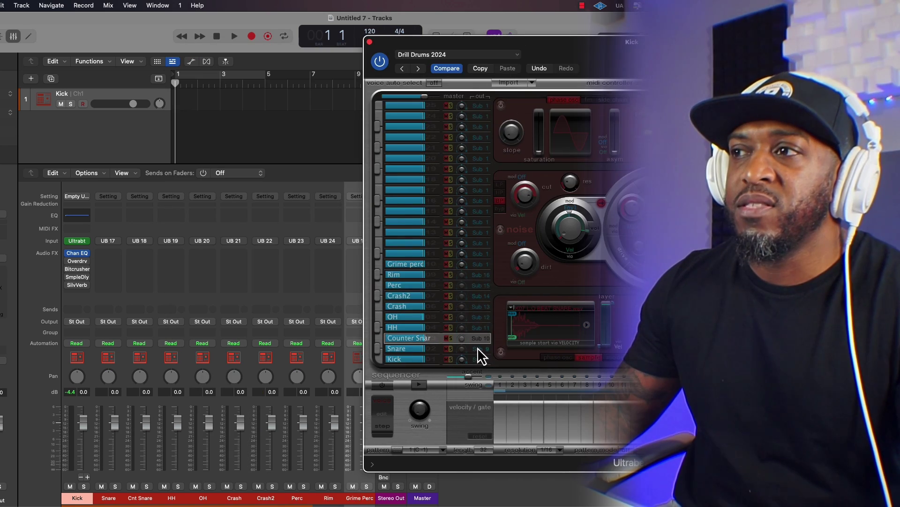
- Check the sub group outputs assigned to the voices from Counter Snare up to Grime perc
{"action": "left_click", "coordinate": [477, 347]}
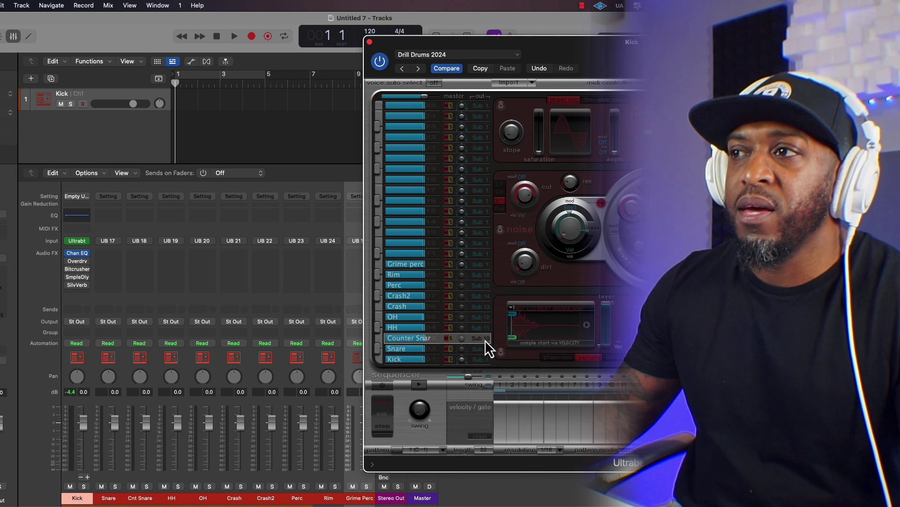
{"action": "left_click", "coordinate": [418, 332]}
{"action": "left_click", "coordinate": [481, 329]}
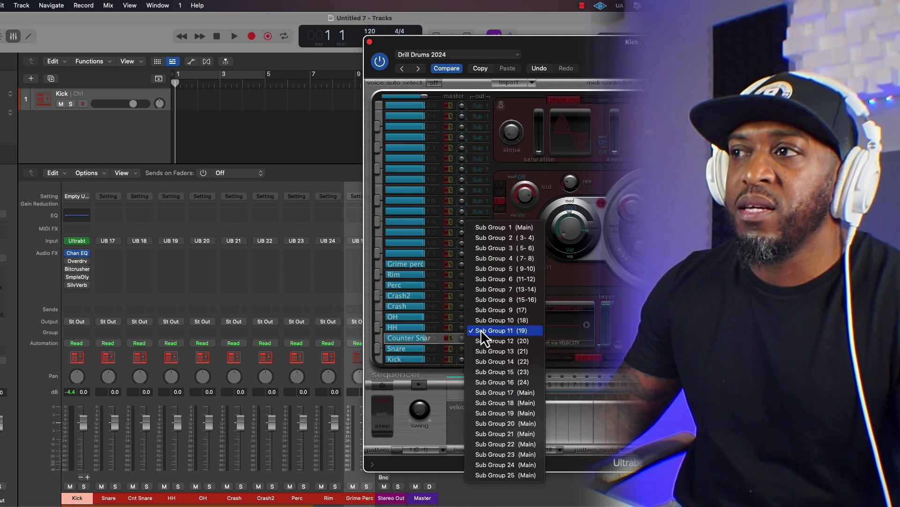
{"action": "left_click", "coordinate": [417, 316]}
{"action": "left_click", "coordinate": [476, 316]}
{"action": "left_click", "coordinate": [446, 309]}
{"action": "left_click", "coordinate": [477, 308]}
{"action": "left_click", "coordinate": [418, 298]}
{"action": "left_click", "coordinate": [477, 295]}
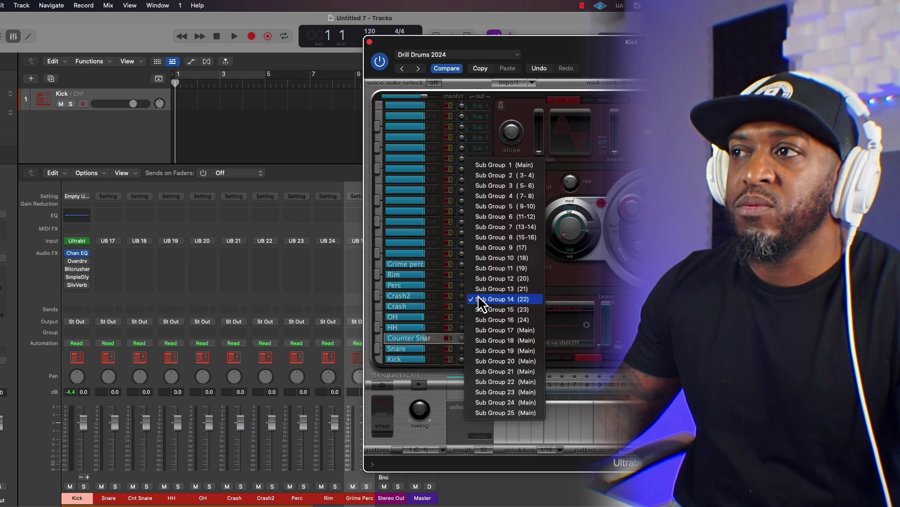
{"action": "left_click", "coordinate": [430, 287]}
{"action": "left_click", "coordinate": [483, 287]}
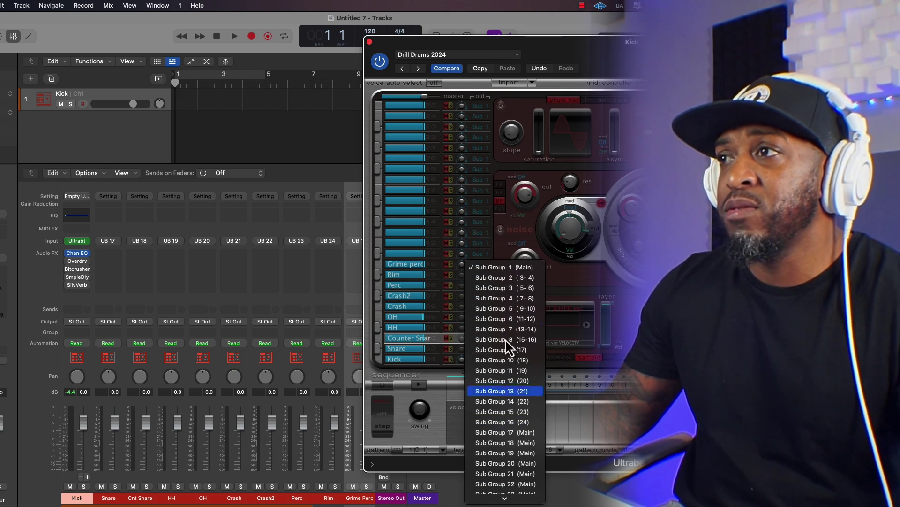
- Route the Grime perc voice to Sub Group 2 (3-4) and set the Grime Perc channel's input to UB 3-4
{"action": "left_click", "coordinate": [508, 279]}
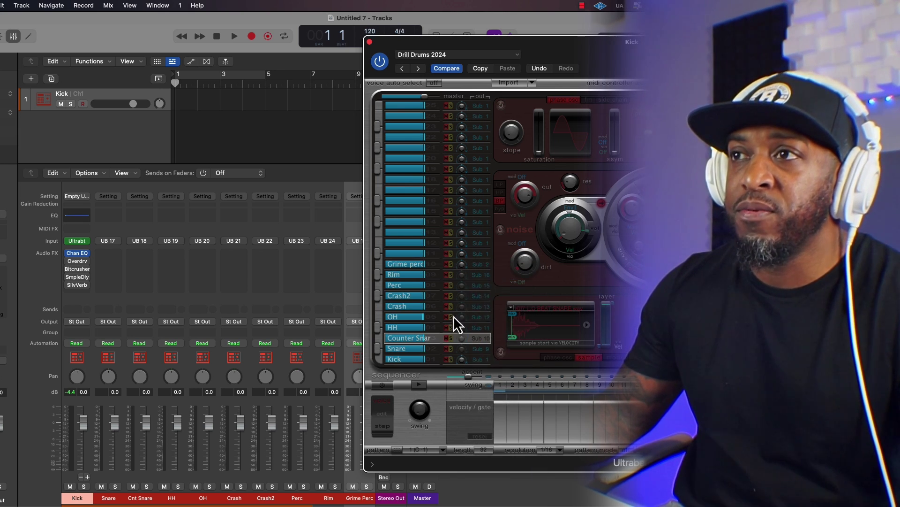
{"action": "left_click", "coordinate": [369, 42]}
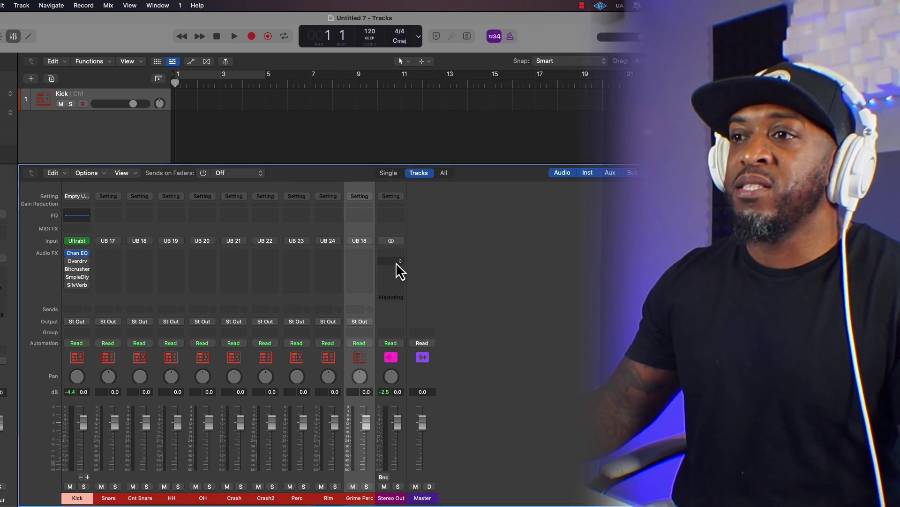
{"action": "left_click", "coordinate": [361, 243]}
{"action": "mouse_move", "coordinate": [382, 294]}
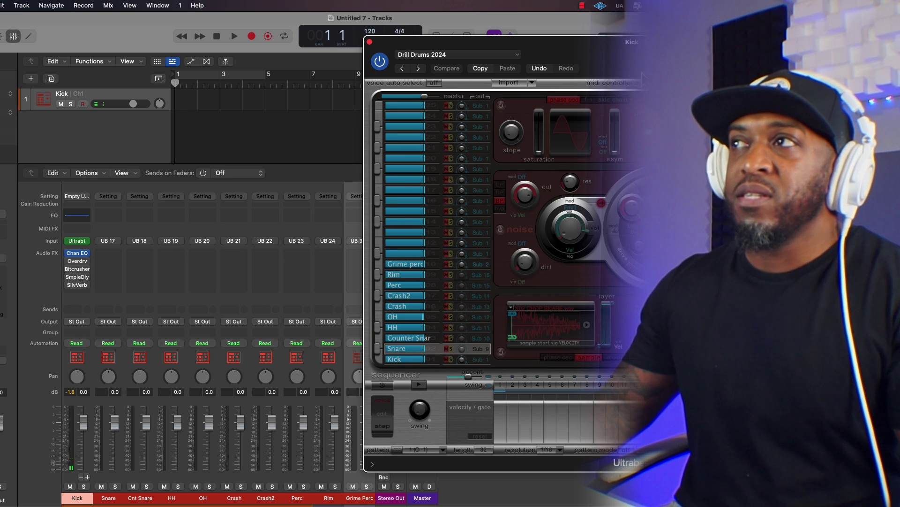
- Turn on oscillator 2 for the sample voices from Snare up to Grime perc, auditioning them voice by voice
{"action": "left_click_drag", "start_coordinate": [641, 71], "coordinate": [499, 57]}
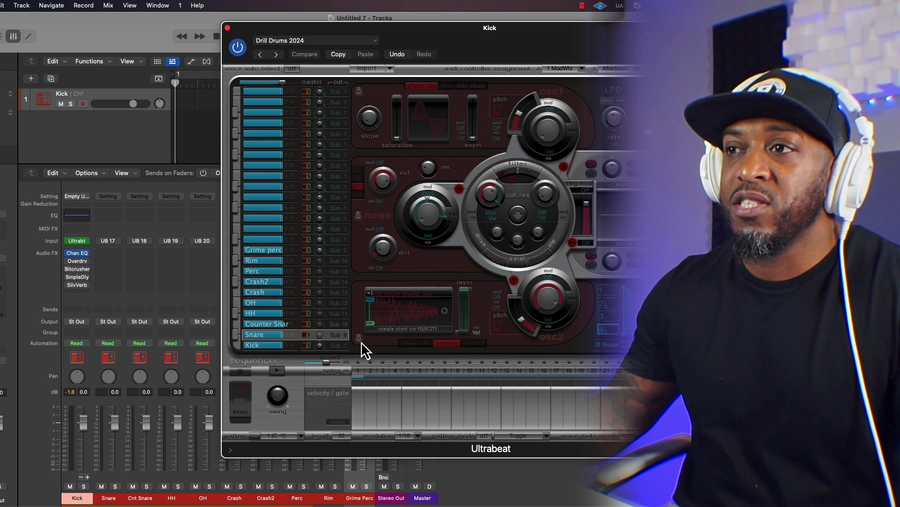
{"action": "left_click", "coordinate": [234, 337]}
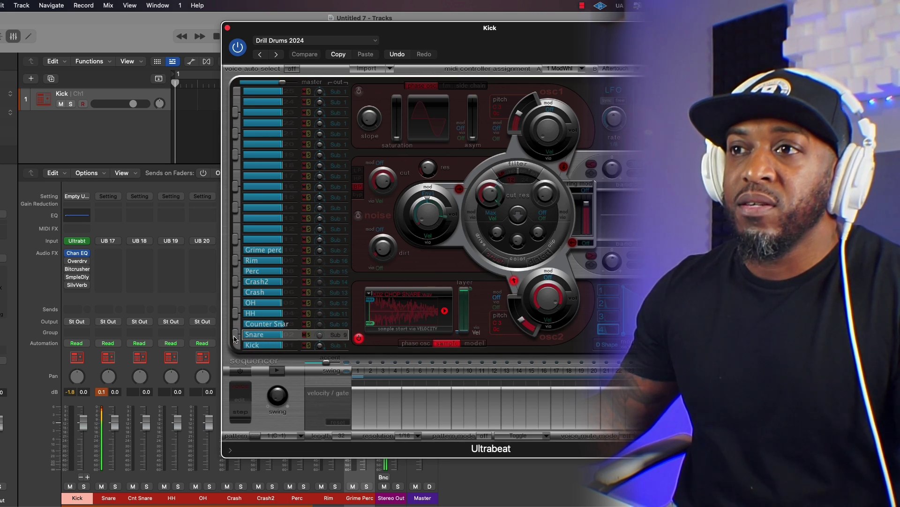
{"action": "left_click", "coordinate": [285, 315]}
{"action": "left_click", "coordinate": [282, 306]}
{"action": "left_click", "coordinate": [360, 338]}
{"action": "left_click", "coordinate": [272, 292]}
{"action": "left_click", "coordinate": [358, 339]}
{"action": "left_click", "coordinate": [273, 282]}
{"action": "left_click", "coordinate": [296, 290]}
{"action": "left_click", "coordinate": [260, 272]}
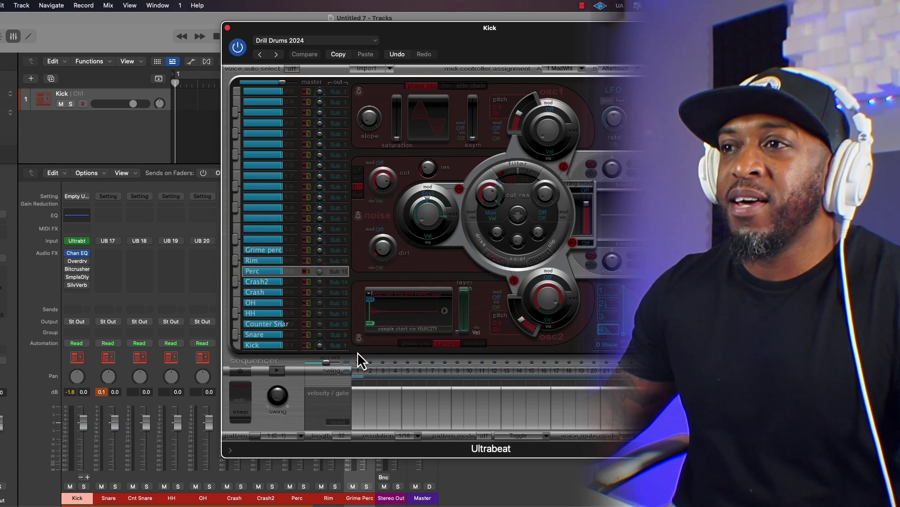
{"action": "left_click", "coordinate": [277, 250]}
- Save the Ultrabeat setting as Drill Drums 2024, replacing the existing file
{"action": "left_click", "coordinate": [282, 41]}
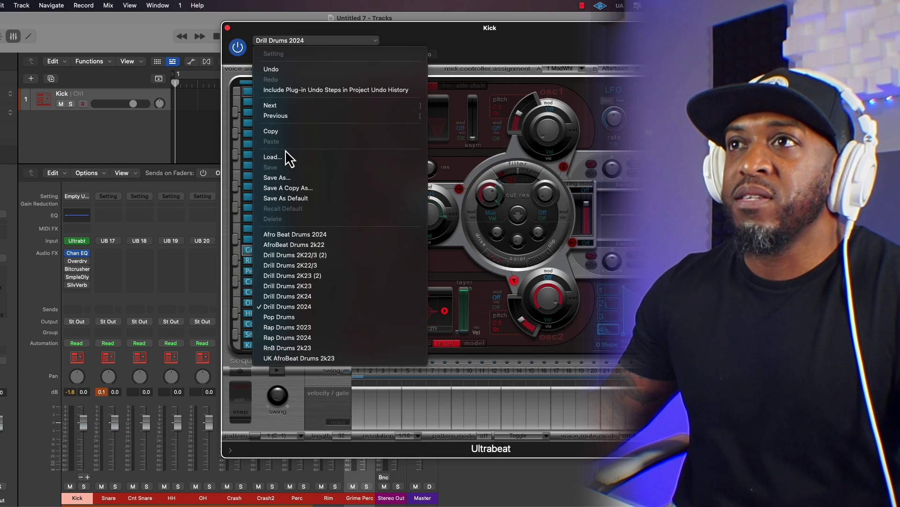
{"action": "left_click", "coordinate": [282, 178]}
{"action": "key", "text": "Return"}
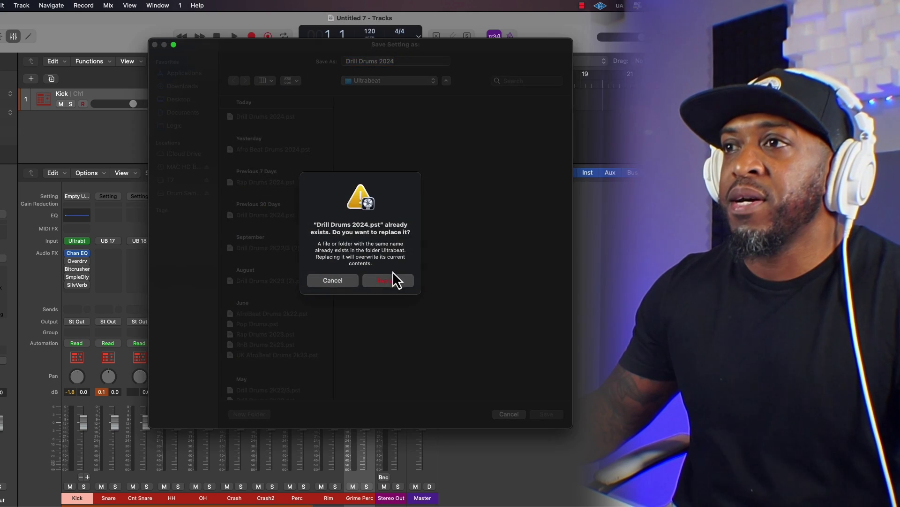
{"action": "left_click", "coordinate": [393, 280]}
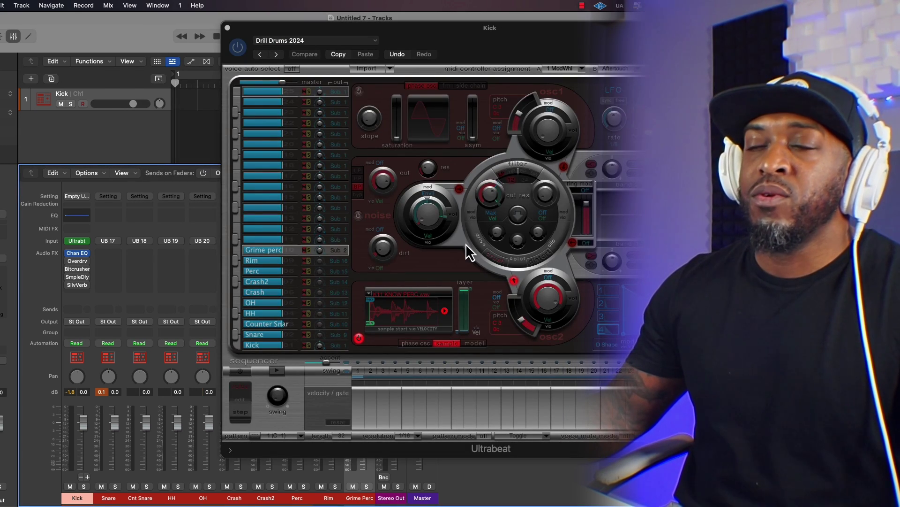
- Load the Afro Beat Drums 2024 setting and switch back to Drill Drums 2024
{"action": "left_click", "coordinate": [314, 40]}
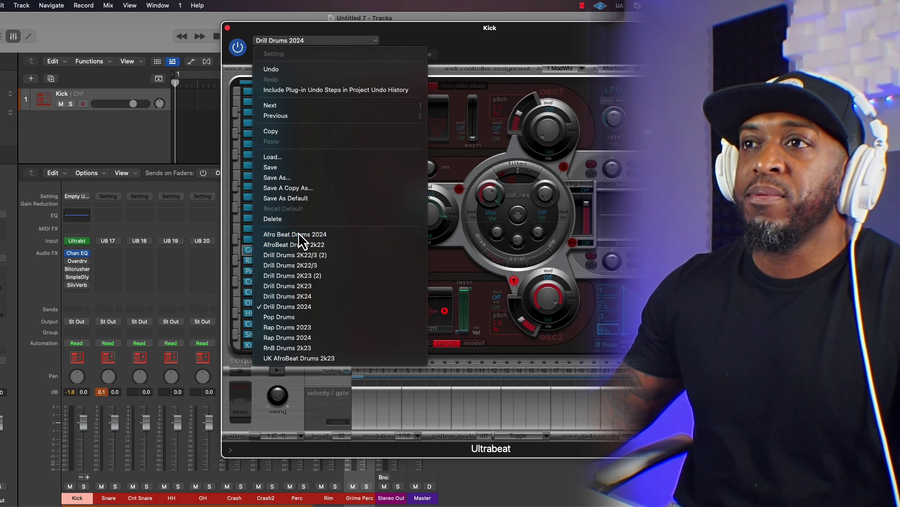
{"action": "left_click", "coordinate": [299, 232]}
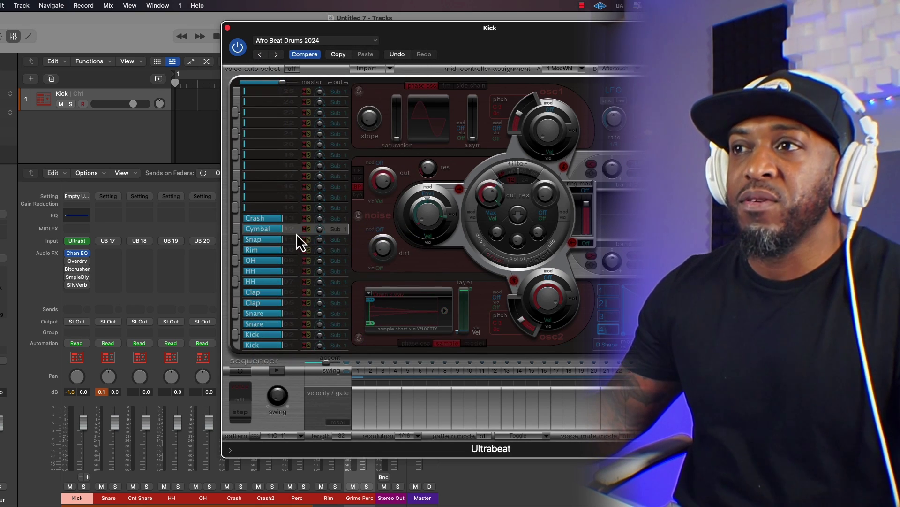
{"action": "left_click", "coordinate": [314, 41]}
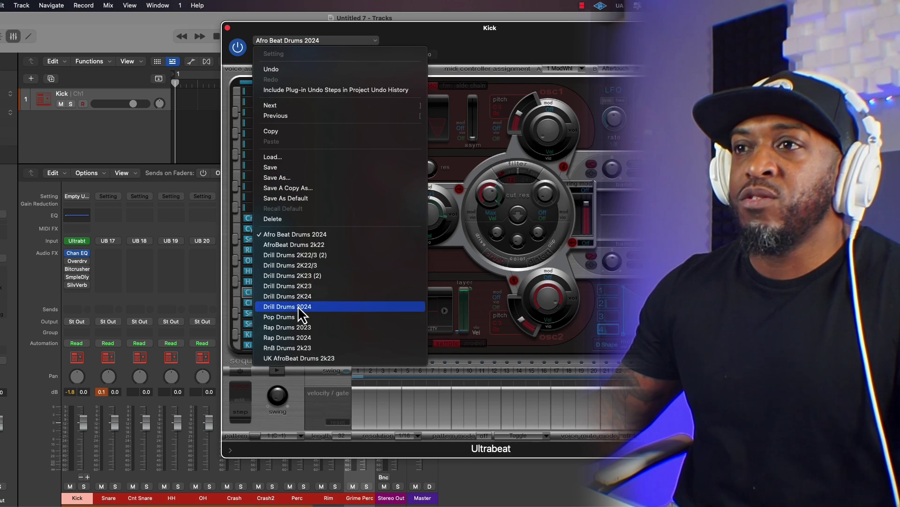
{"action": "left_click", "coordinate": [285, 307]}
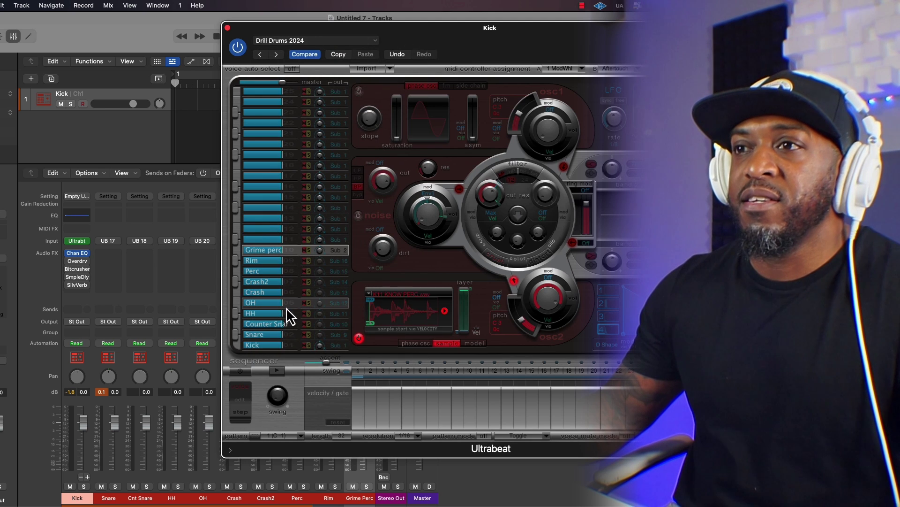
- Load a sample from Finder into the Rim voice and switch Ultrabeat to full view
{"action": "left_click", "coordinate": [236, 261]}
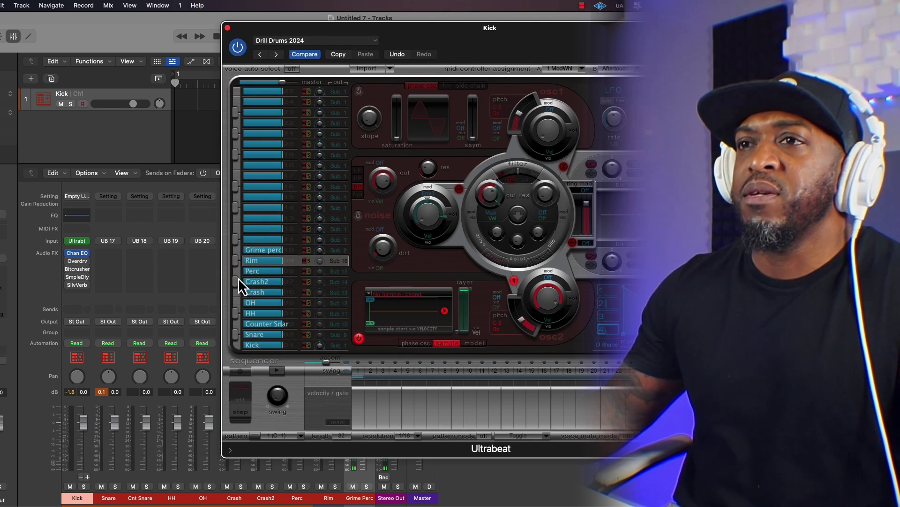
{"action": "key", "text": "super+Tab"}
{"action": "left_click_drag", "start_coordinate": [622, 332], "coordinate": [419, 314]}
{"action": "left_click", "coordinate": [236, 262]}
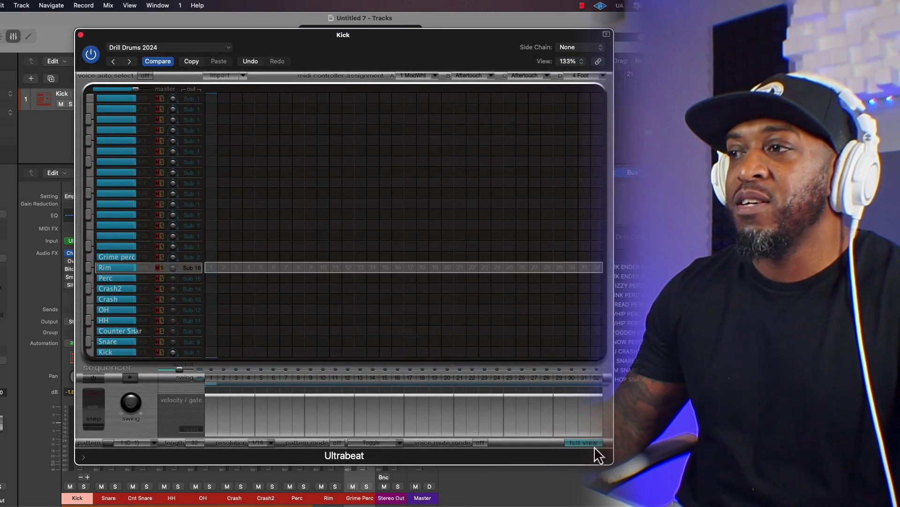
{"action": "left_click", "coordinate": [594, 444]}
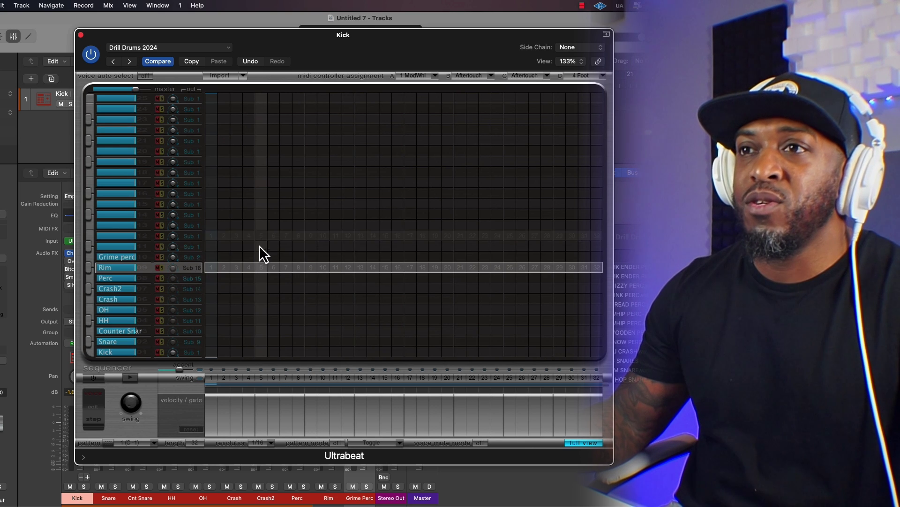
- Try an HH pattern with hits on sequencer steps 1, 4, 6, 10 and 12
{"action": "left_click", "coordinate": [212, 319]}
{"action": "left_click", "coordinate": [248, 320]}
{"action": "left_click", "coordinate": [273, 320]}
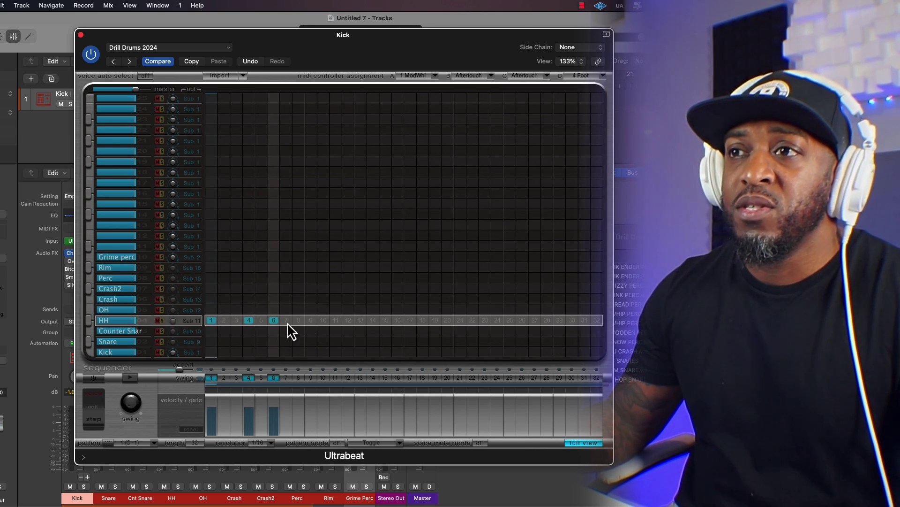
{"action": "left_click", "coordinate": [324, 321]}
{"action": "left_click", "coordinate": [348, 320]}
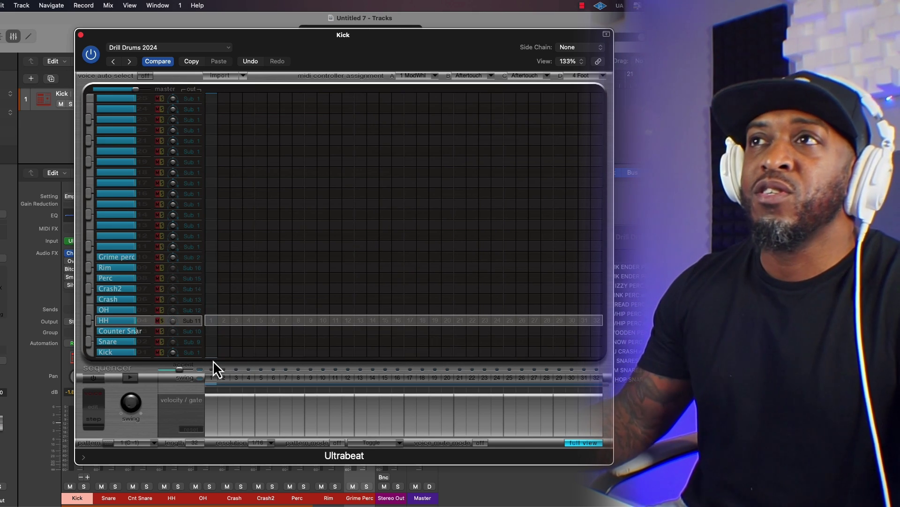
- Place an HH hit on step 1, switch on the sequencer and start pattern playback
{"action": "left_click_drag", "start_coordinate": [479, 49], "coordinate": [438, 53]}
{"action": "left_click", "coordinate": [381, 27]}
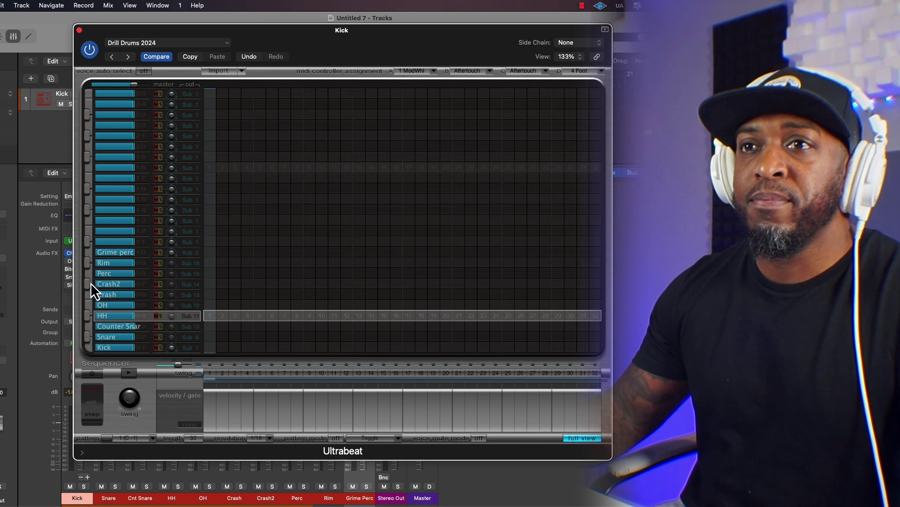
{"action": "left_click", "coordinate": [86, 316]}
{"action": "left_click", "coordinate": [92, 374]}
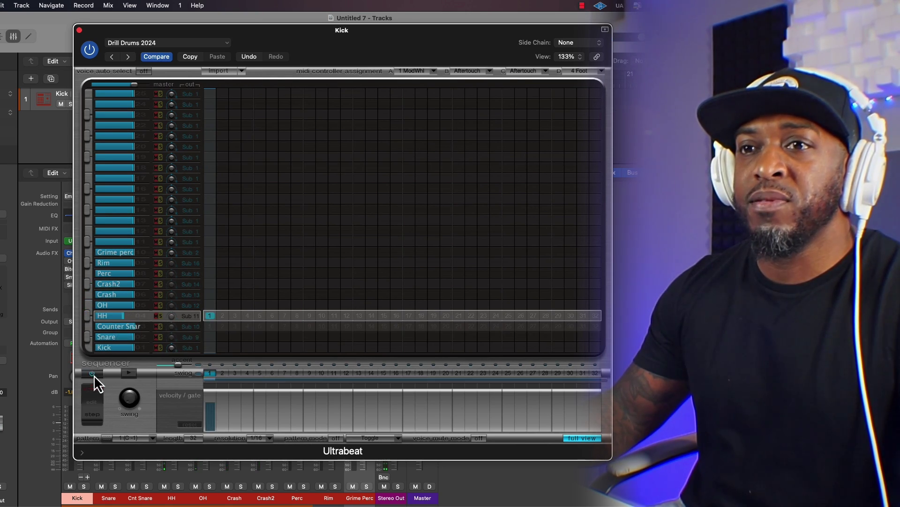
{"action": "left_click", "coordinate": [92, 374]}
{"action": "left_click", "coordinate": [129, 373]}
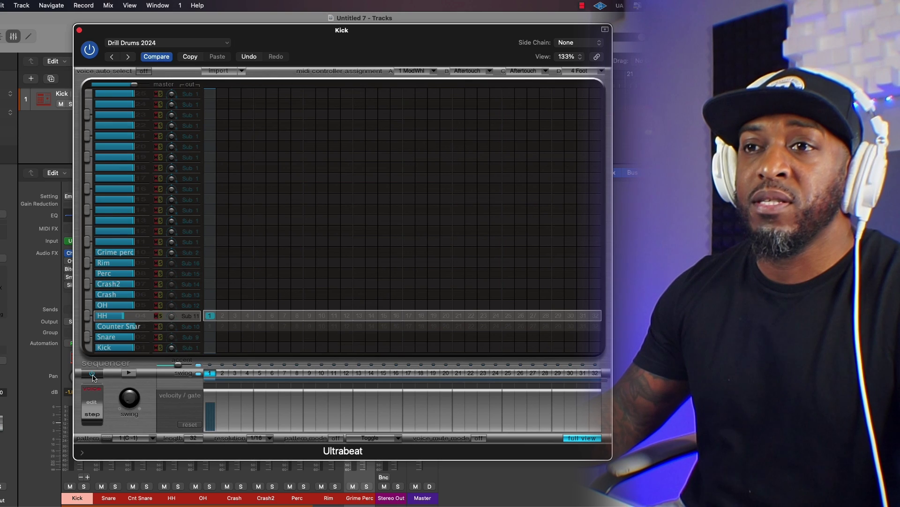
- Program HH hits on steps 4, 7, 9, 12, 15, 17, 20, 23, 25, 28 and 30
{"action": "left_click", "coordinate": [247, 316]}
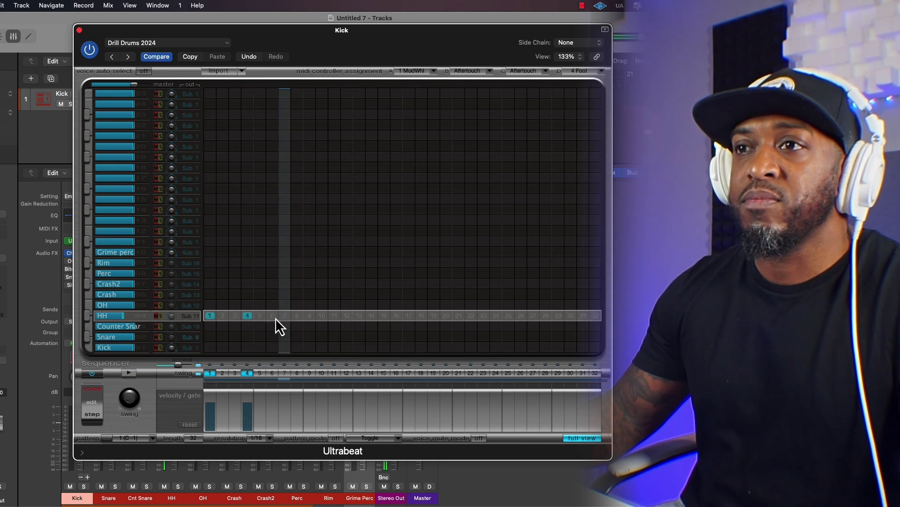
{"action": "left_click", "coordinate": [272, 315]}
{"action": "key", "text": "super+w"}
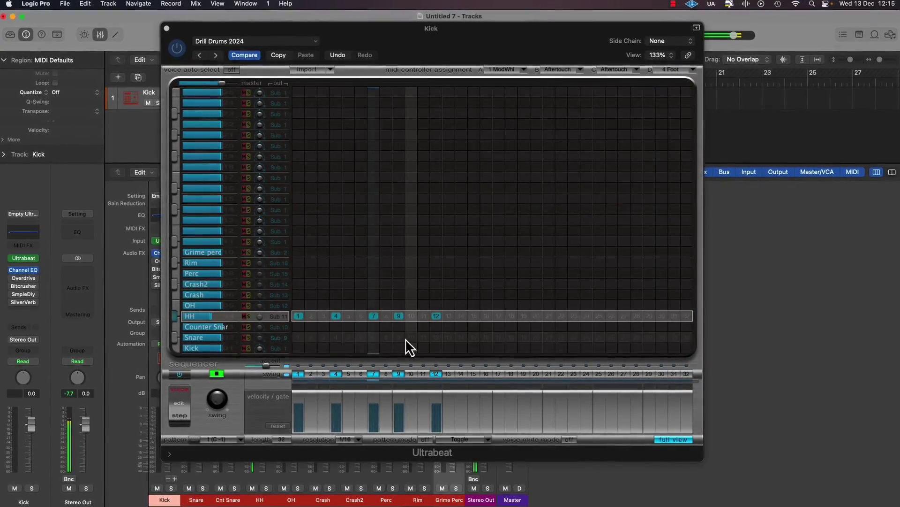
{"action": "left_click", "coordinate": [473, 316]}
{"action": "left_click", "coordinate": [499, 316]}
{"action": "left_click", "coordinate": [536, 316]}
{"action": "left_click", "coordinate": [562, 316]}
{"action": "left_click", "coordinate": [587, 315]}
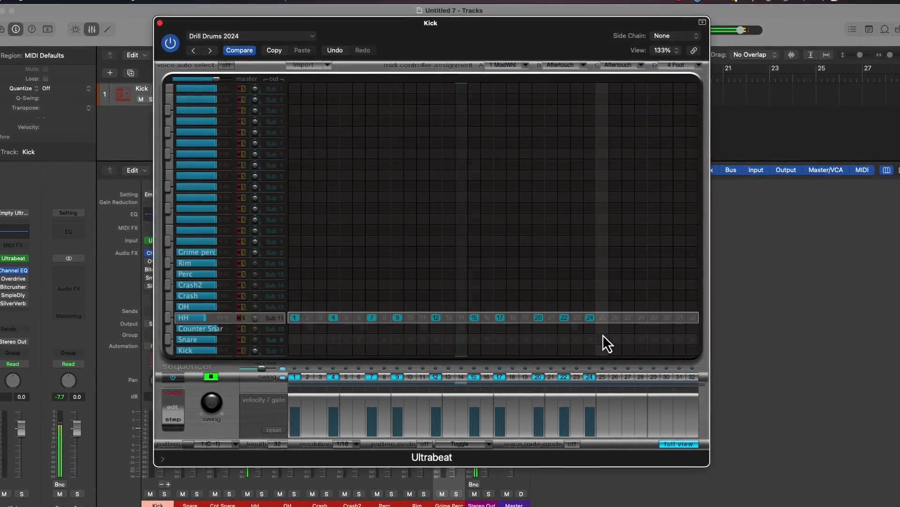
- Add an HH hit on step 31 and adjust the pattern's swing amount
{"action": "key", "text": "space"}
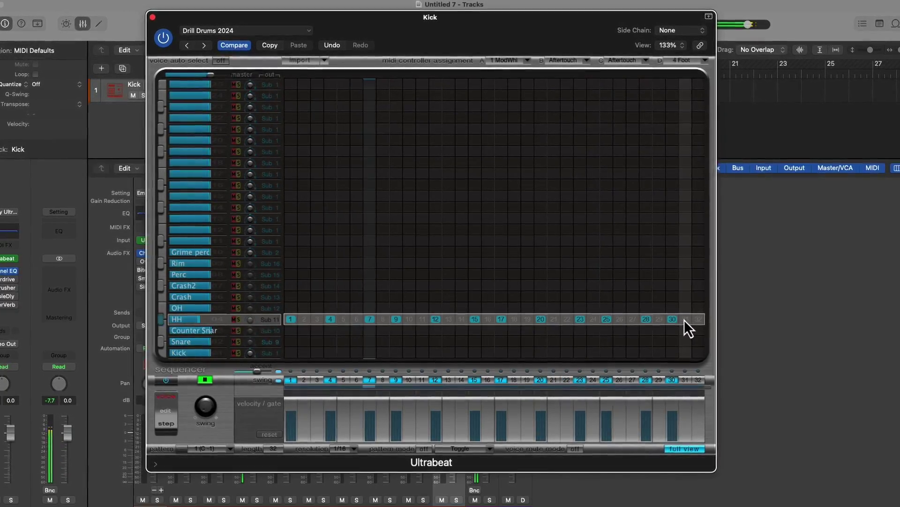
{"action": "left_click", "coordinate": [683, 318]}
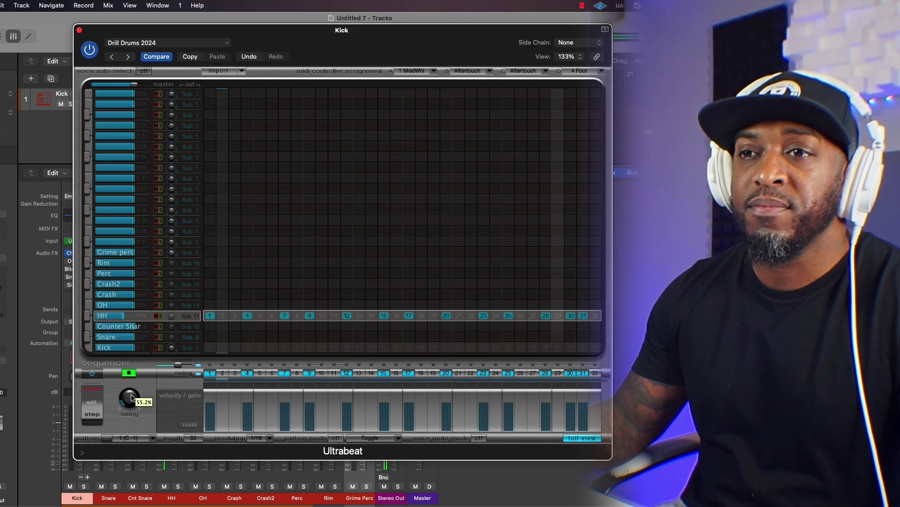
{"action": "left_click_drag", "start_coordinate": [133, 394], "coordinate": [131, 366]}
{"action": "left_click_drag", "start_coordinate": [128, 398], "coordinate": [131, 401]}
- Lower the velocity of the HH hit on step 30 and add a quiet hit on step 32, stopping playback
{"action": "left_click_drag", "start_coordinate": [571, 418], "coordinate": [572, 419]}
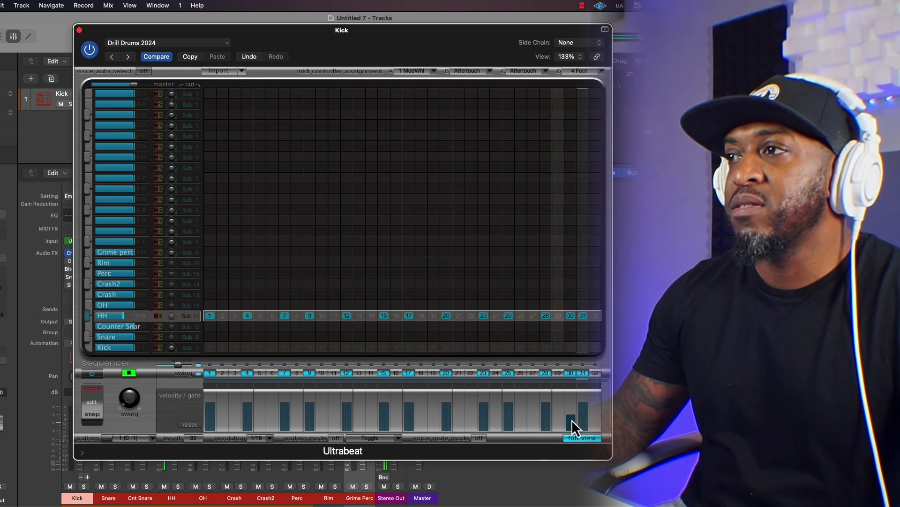
{"action": "left_click", "coordinate": [597, 424]}
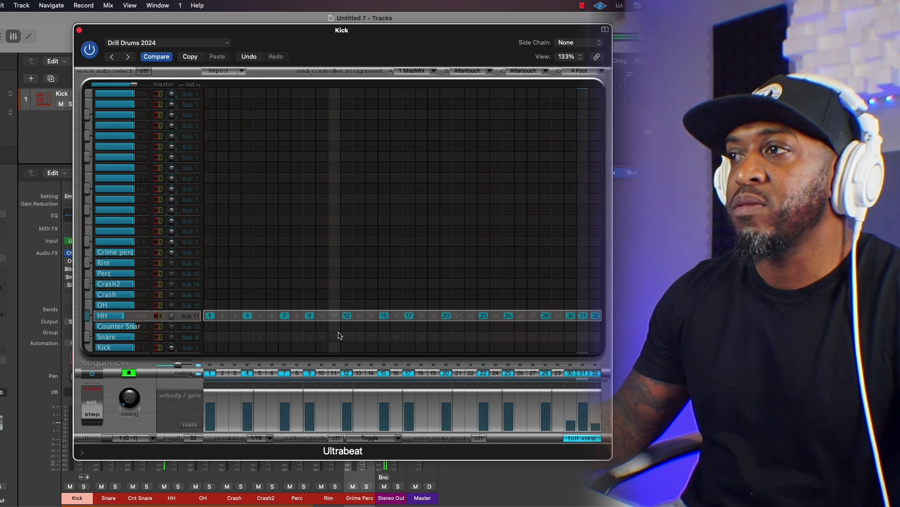
{"action": "key", "text": "space"}
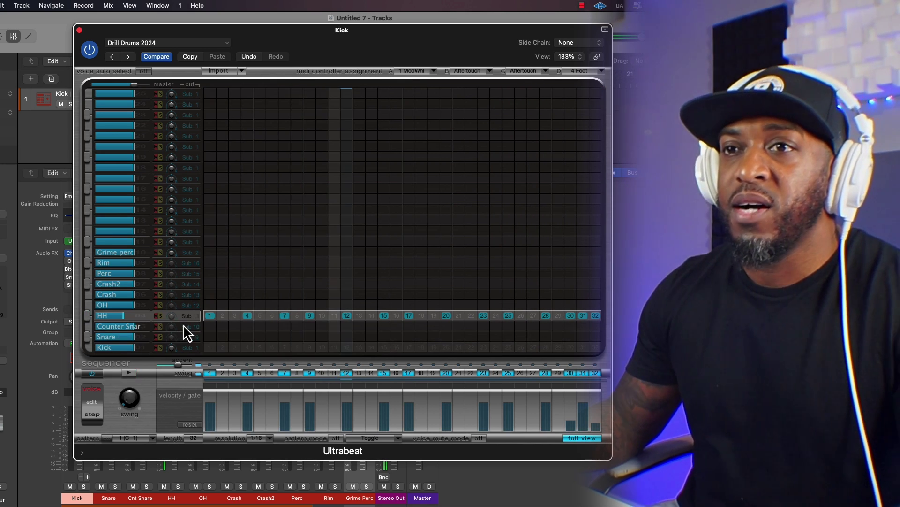
- Place a Snare hit on step 4 and play the pattern
{"action": "left_click", "coordinate": [248, 338]}
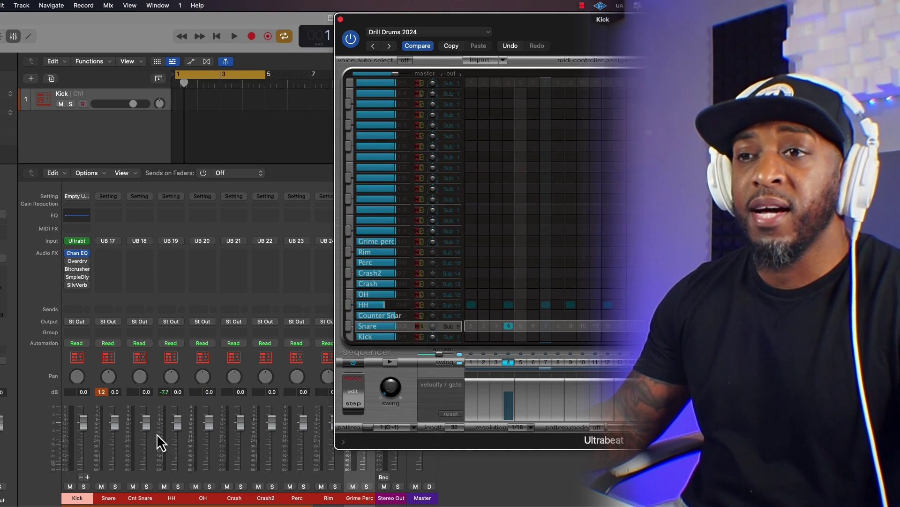
{"action": "key", "text": "space"}
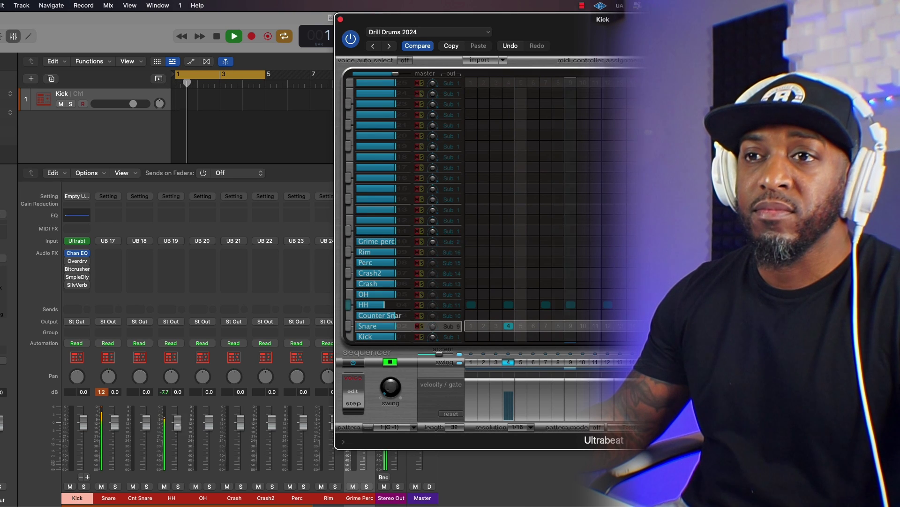
- Lower the HH channel fader to -4.4 dB and reset the mixer's peak readings, replaying the pattern
{"action": "left_click", "coordinate": [176, 447]}
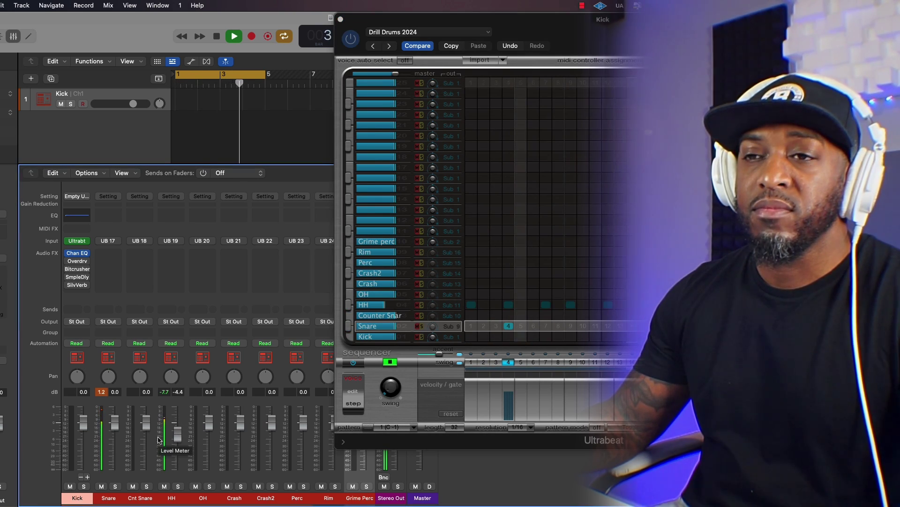
{"action": "key", "text": "space"}
{"action": "left_click", "coordinate": [102, 393]}
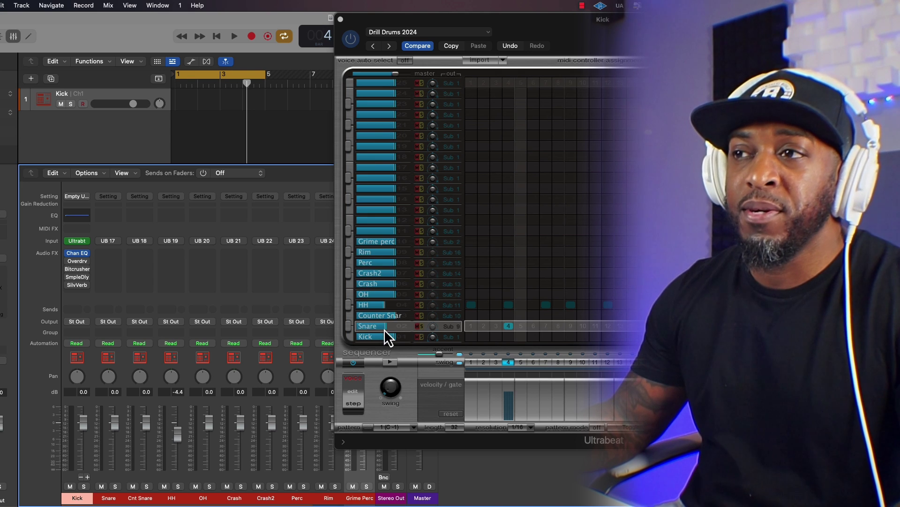
{"action": "key", "text": "space"}
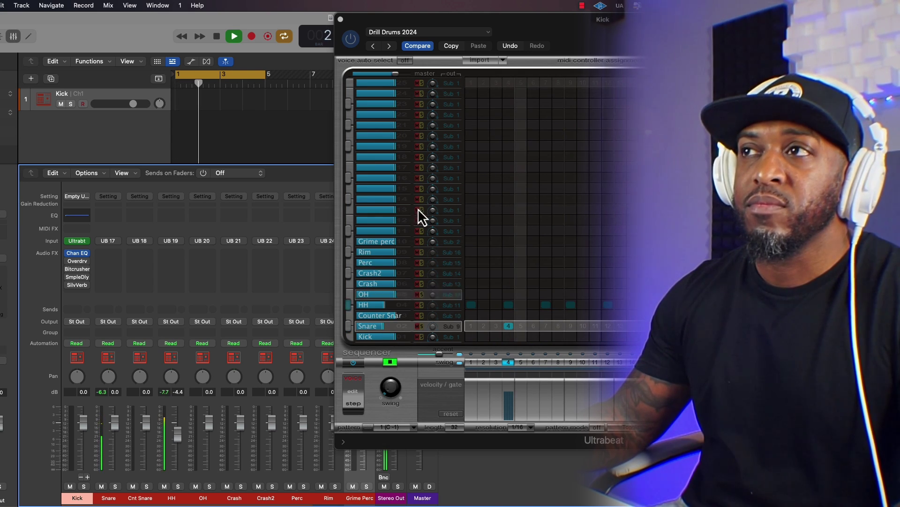
- Place a Kick hit on step 1 of the pattern and try another Kick hit on step 7
{"action": "left_click_drag", "start_coordinate": [617, 29], "coordinate": [413, 40]}
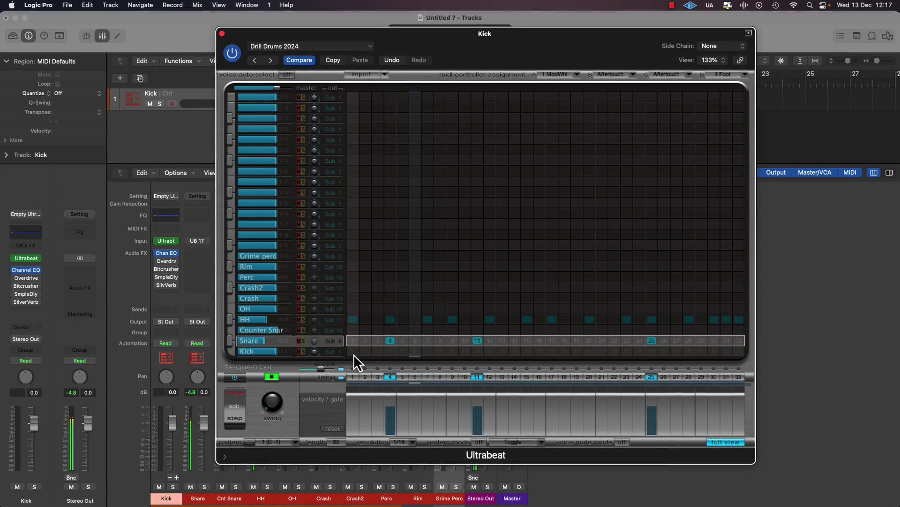
{"action": "left_click", "coordinate": [161, 351]}
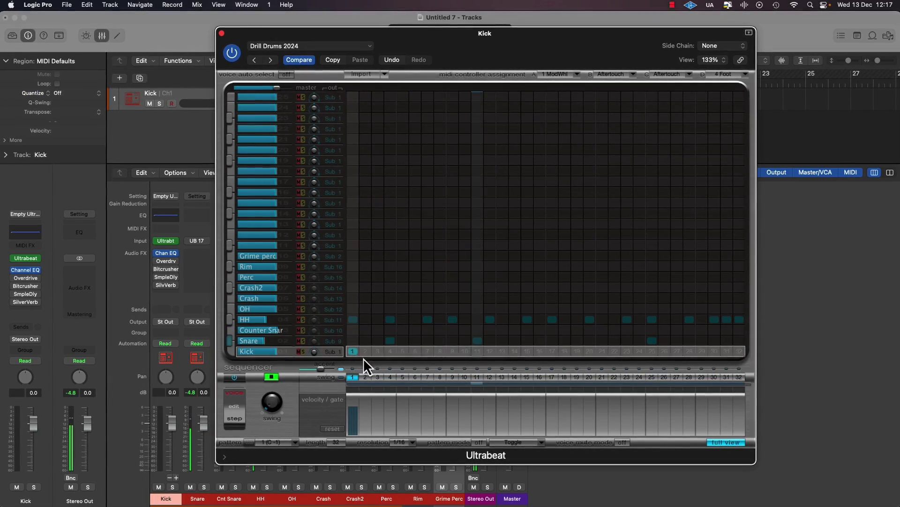
{"action": "left_click", "coordinate": [429, 352]}
{"action": "left_click", "coordinate": [430, 352]}
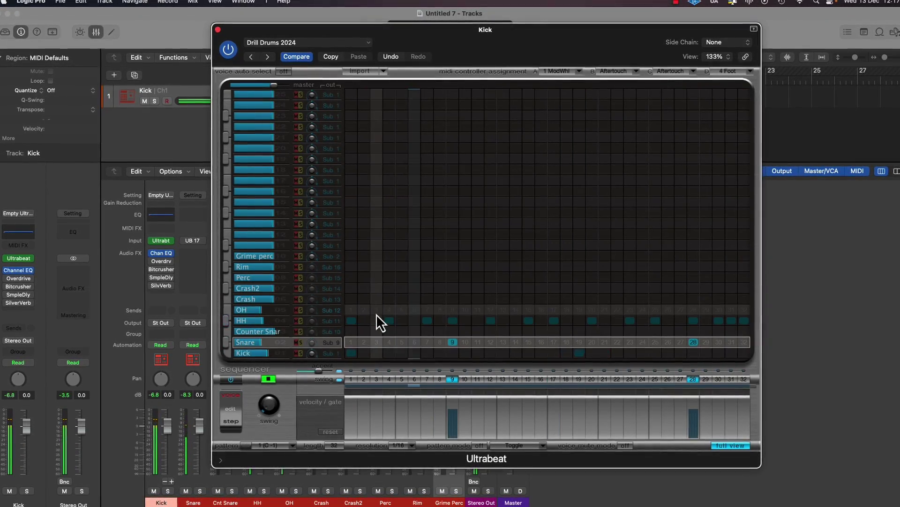
- Program Counter Snare hits on steps 3, 6, 11 and 12, clearing the stray OH hit on step 3
{"action": "left_click", "coordinate": [376, 311]}
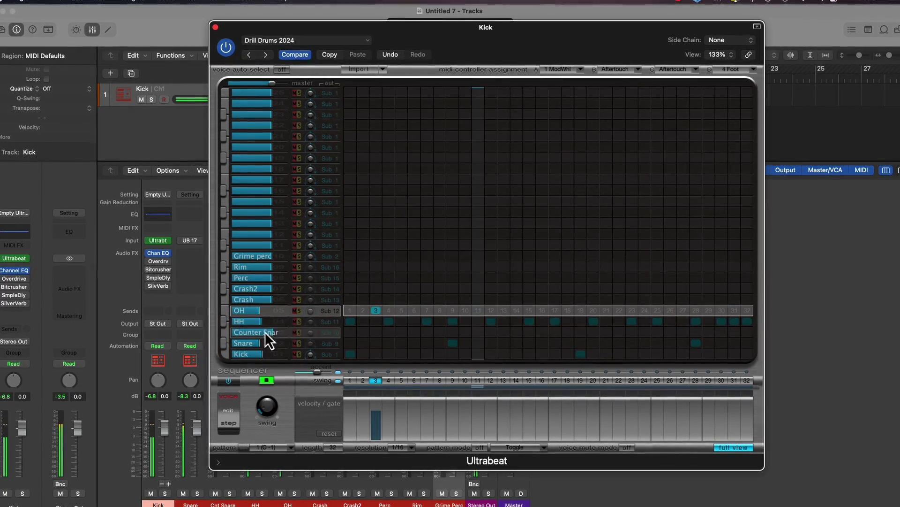
{"action": "left_click", "coordinate": [375, 332]}
{"action": "left_click", "coordinate": [376, 311]}
{"action": "left_click", "coordinate": [415, 333]}
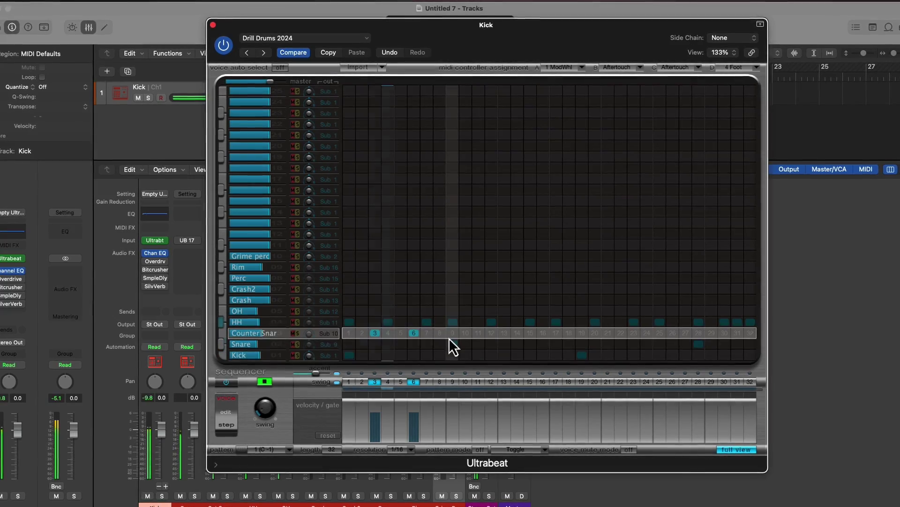
{"action": "left_click", "coordinate": [478, 333]}
{"action": "left_click", "coordinate": [491, 333]}
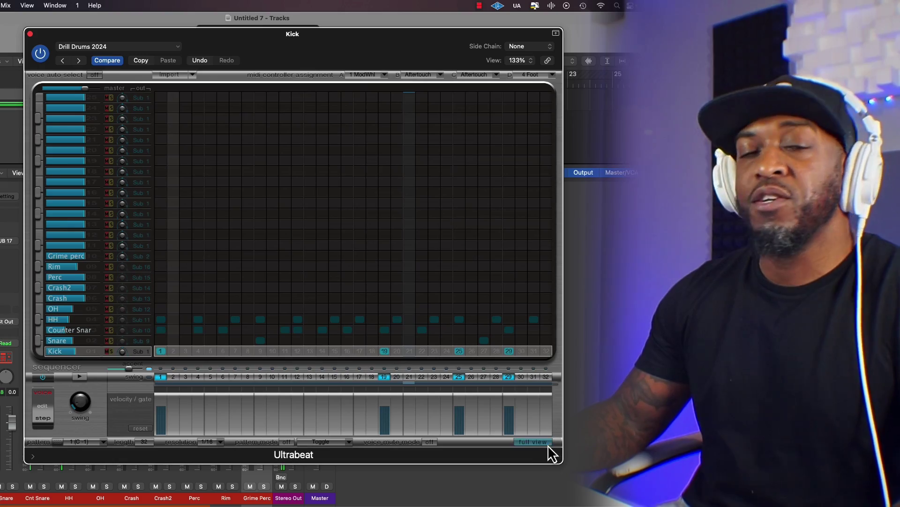
- Close Ultrabeat and create a two-bar MIDI region from bar 1 on the Kick track, opened in the Piano Roll
{"action": "left_click", "coordinate": [740, 451]}
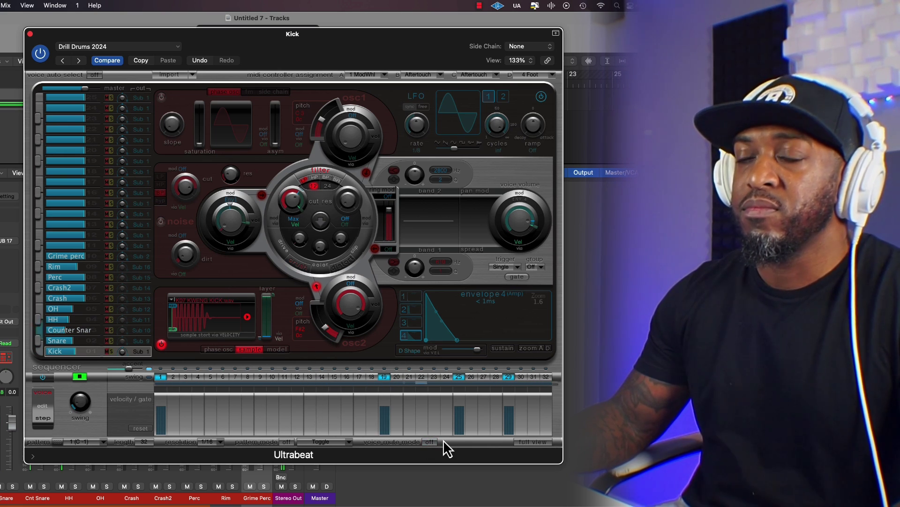
{"action": "left_click", "coordinate": [30, 34]}
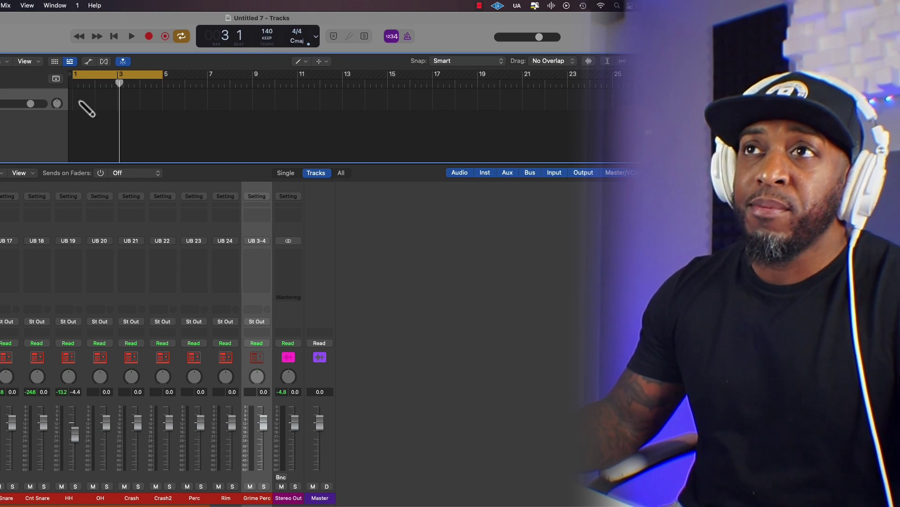
{"action": "left_click", "coordinate": [89, 112]}
{"action": "left_click_drag", "start_coordinate": [90, 107], "coordinate": [117, 107]}
{"action": "double_click", "coordinate": [99, 96]}
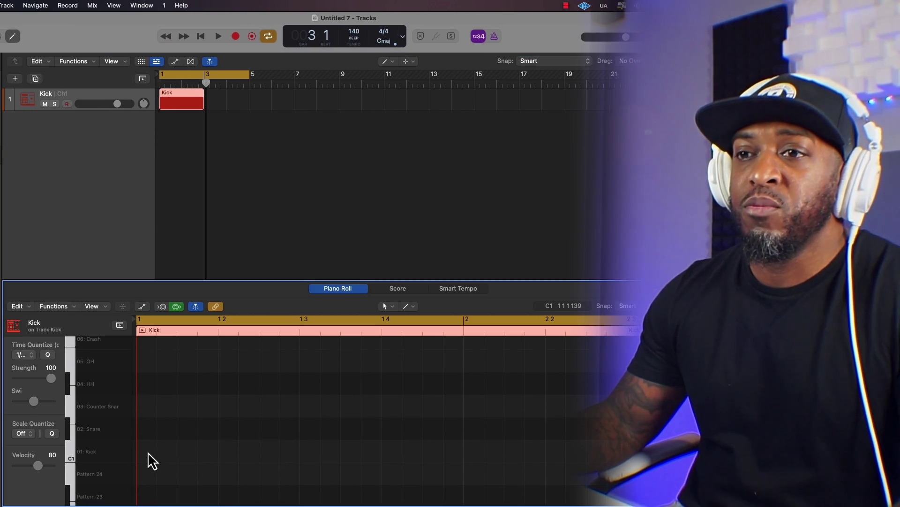
- Draw Kick notes on beats 1 and 3 of bar 1, and switch off Ultrabeat's sequencer before starting playback
{"action": "left_click", "coordinate": [148, 452], "text": "super"}
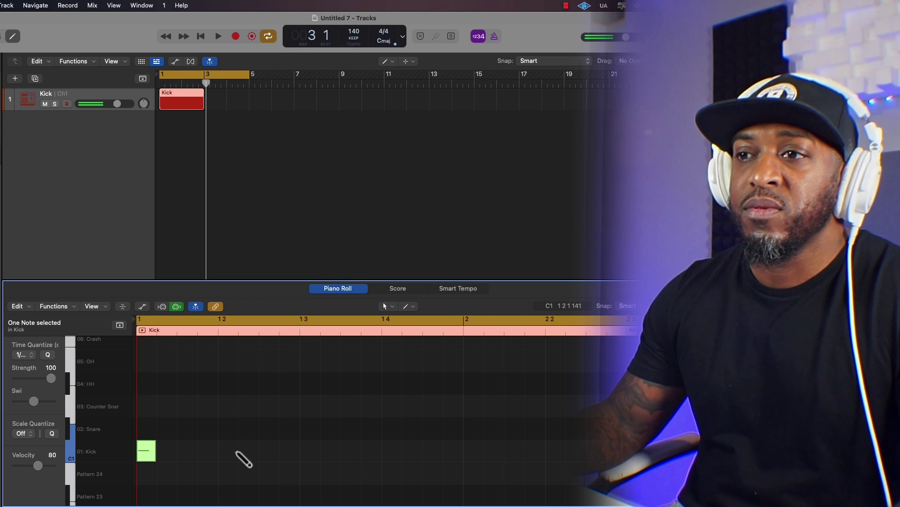
{"action": "left_click", "coordinate": [300, 451], "text": "super"}
{"action": "key", "text": "v"}
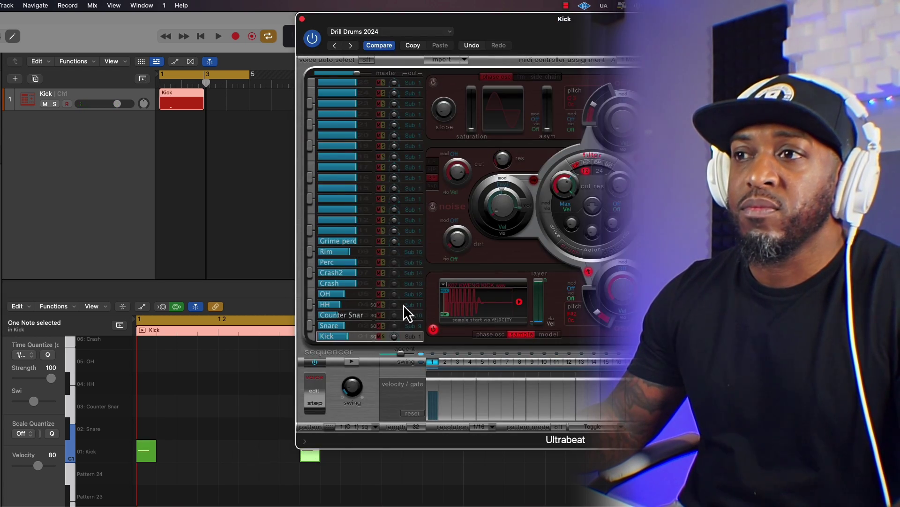
{"action": "left_click", "coordinate": [315, 361]}
{"action": "key", "text": "space"}
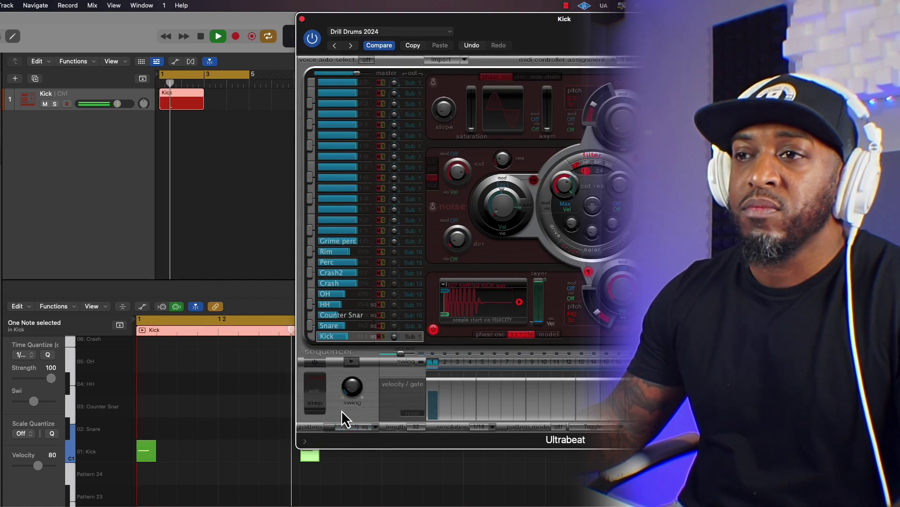
- Draw Counter Snare notes at 1 1 4, 1 2 3 and 1 2 4, moving the last one to 1 3 4
{"action": "left_click", "coordinate": [208, 405]}
{"action": "key", "text": "v"}
{"action": "left_click", "coordinate": [269, 405]}
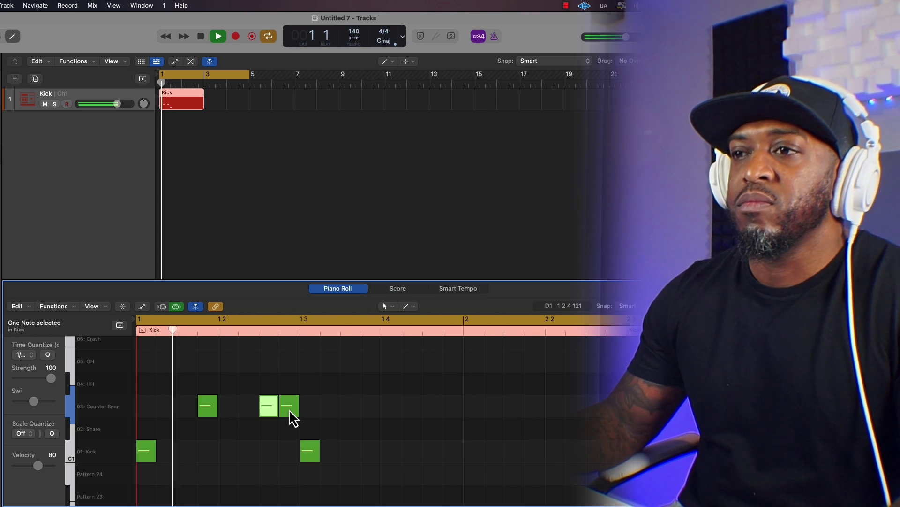
{"action": "left_click", "coordinate": [289, 405]}
{"action": "left_click_drag", "start_coordinate": [290, 405], "coordinate": [371, 414]}
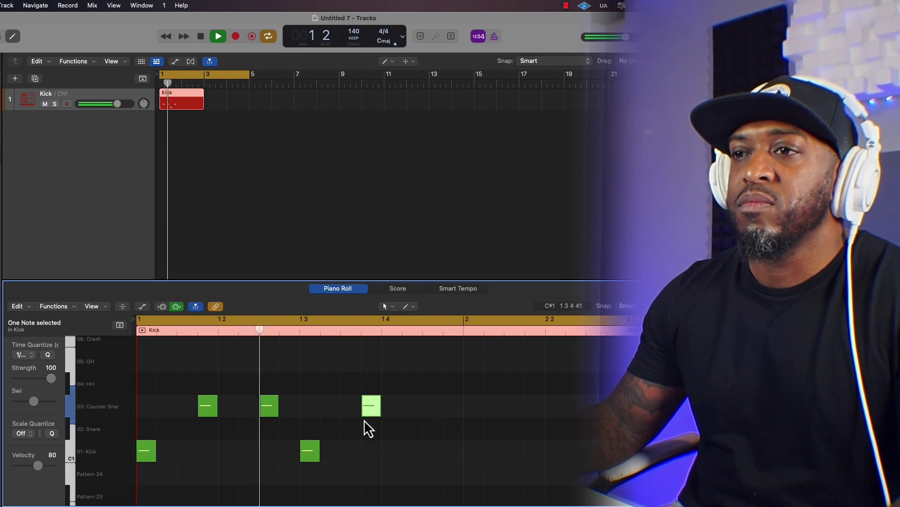
- Move the Kick note on beat 3 of bar 1 to the Snare row and add a Counter Snare note at 1 4 3
{"action": "left_click_drag", "start_coordinate": [315, 465], "coordinate": [317, 439]}
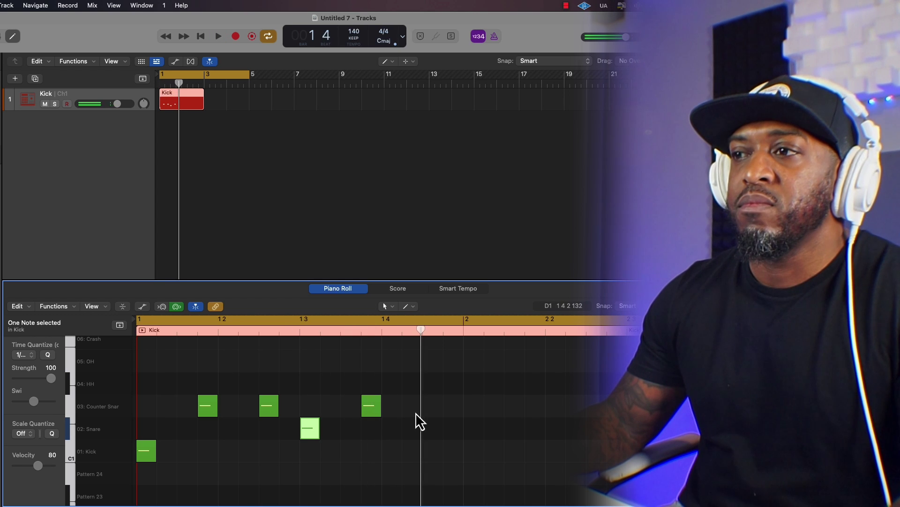
{"action": "left_click", "coordinate": [434, 409]}
{"action": "key", "text": "super+Left"}
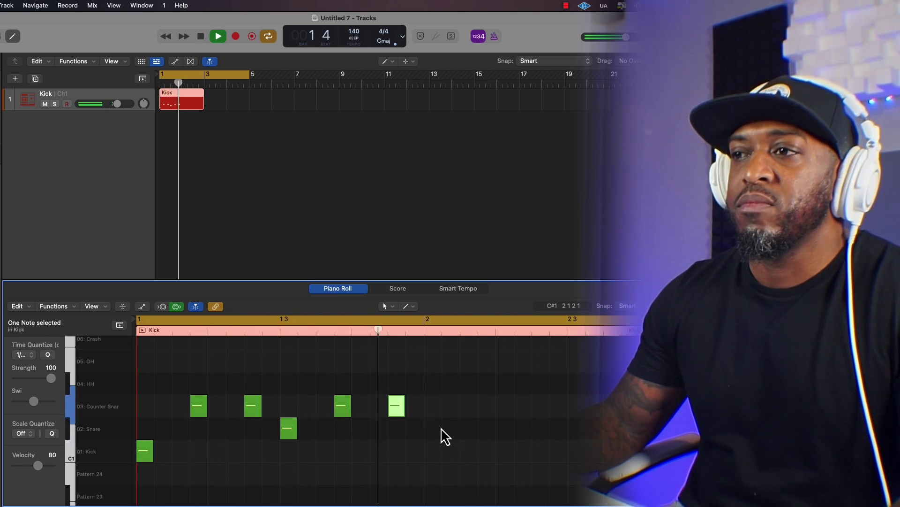
- Add Counter Snare notes at 2 1 4 and 2 2 3 and a Snare note on beat 3 of bar 2
{"action": "key", "text": "space"}
{"action": "key", "text": "space"}
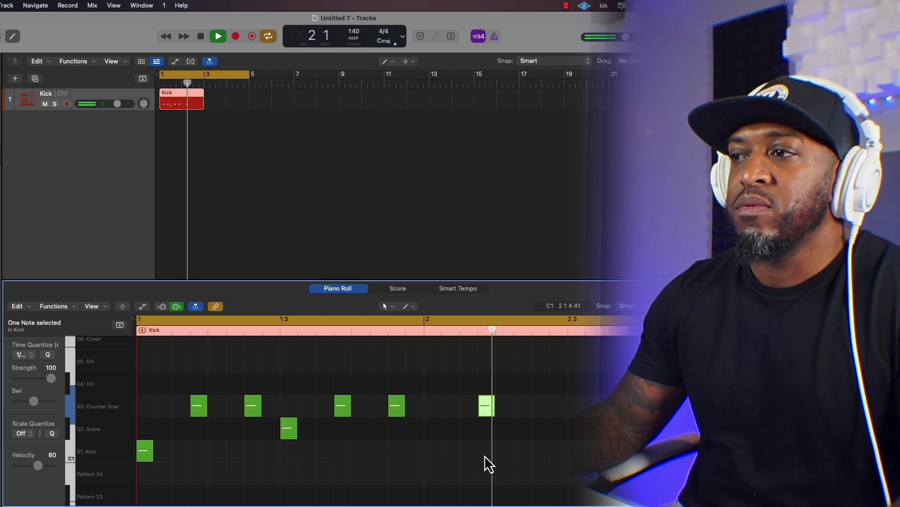
{"action": "key", "text": "space"}
{"action": "left_click", "coordinate": [539, 406]}
{"action": "key", "text": "space"}
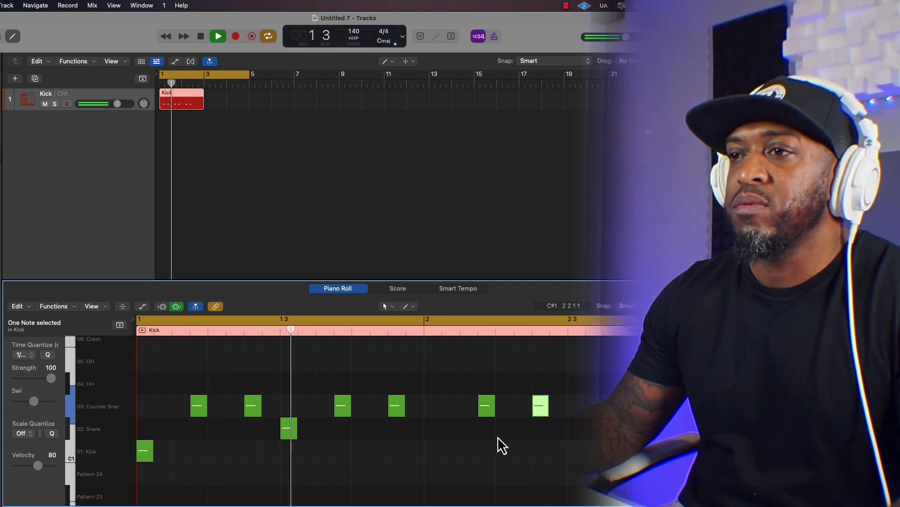
{"action": "left_click", "coordinate": [576, 428]}
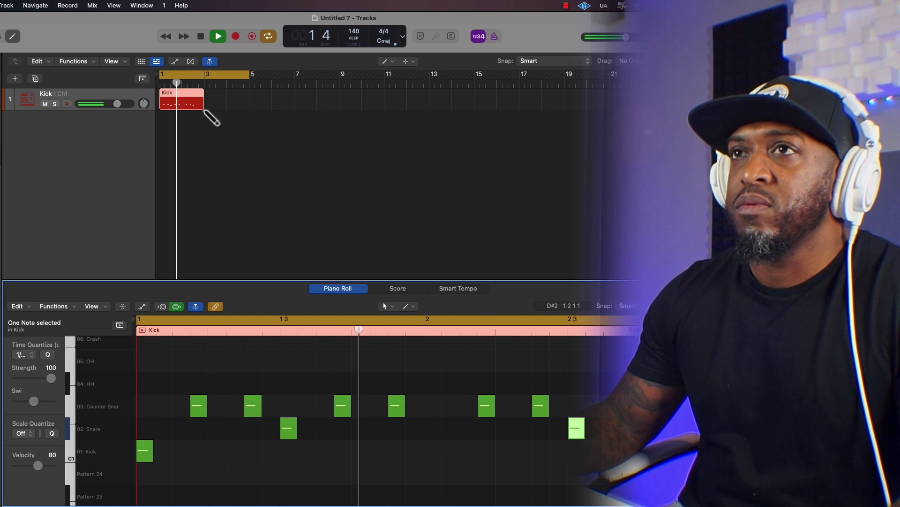
- Extend the Kick region to four bars, ending at bar 5, and play it back
{"action": "key", "text": "space"}
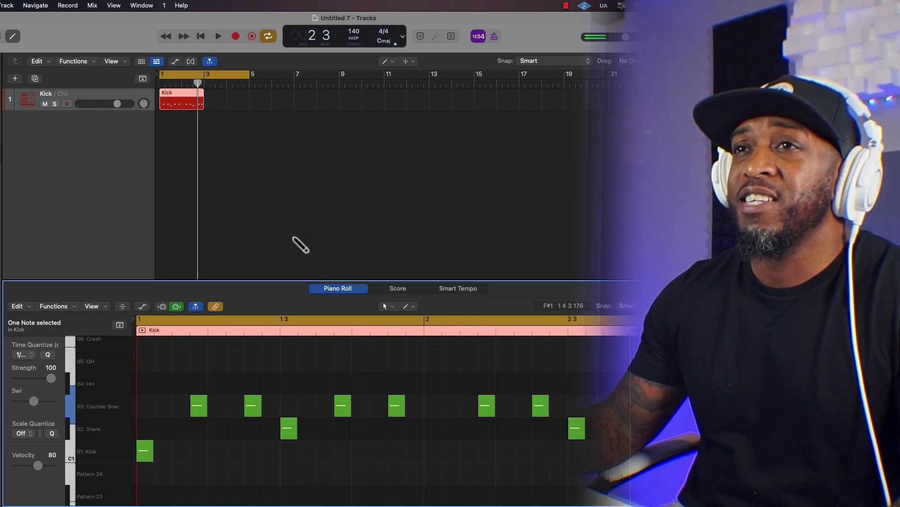
{"action": "left_click_drag", "start_coordinate": [198, 108], "coordinate": [243, 114]}
{"action": "key", "text": "space"}
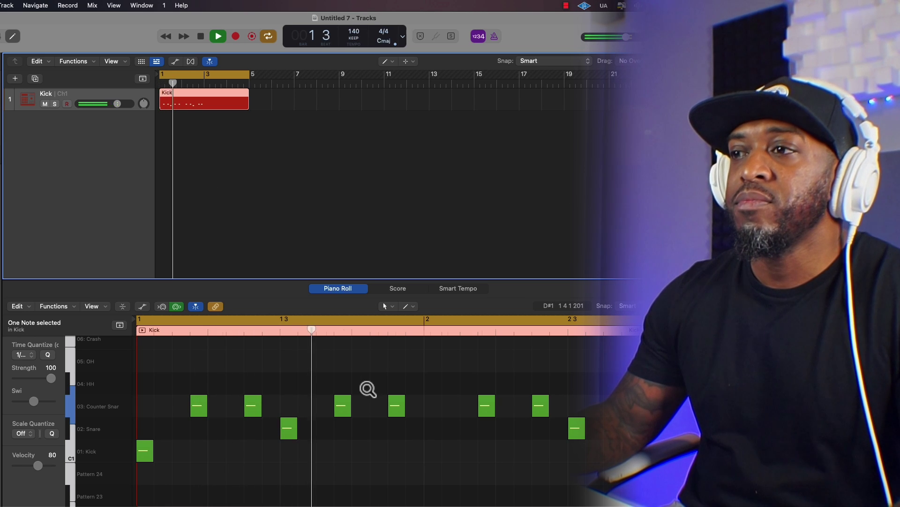
{"action": "left_click", "coordinate": [366, 390], "text": "ctrl+alt"}
{"action": "scroll", "coordinate": [366, 389], "scroll_direction": "down", "scroll_amount": 3}
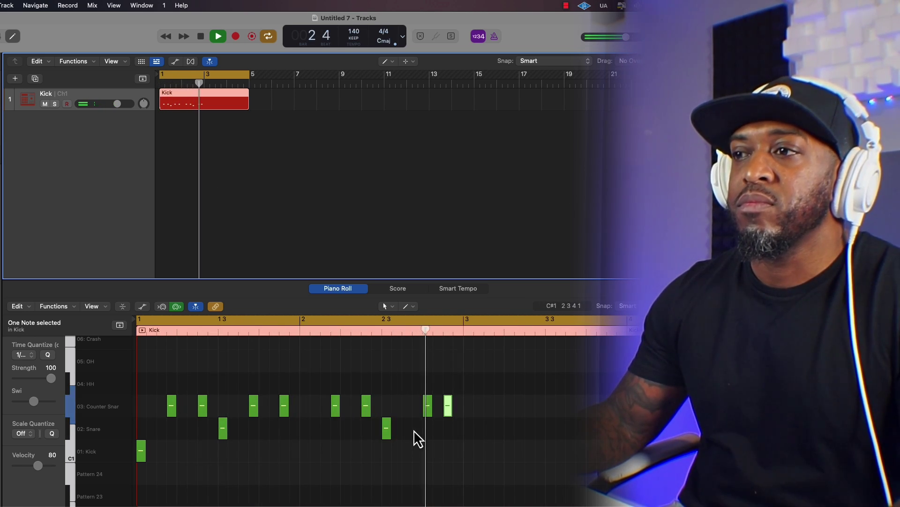
- Shift the last two Counter Snare notes in bar 2 a sixteenth earlier and return the final one to 2 4 3
{"action": "key", "text": "space"}
{"action": "left_click", "coordinate": [427, 405], "text": "shift"}
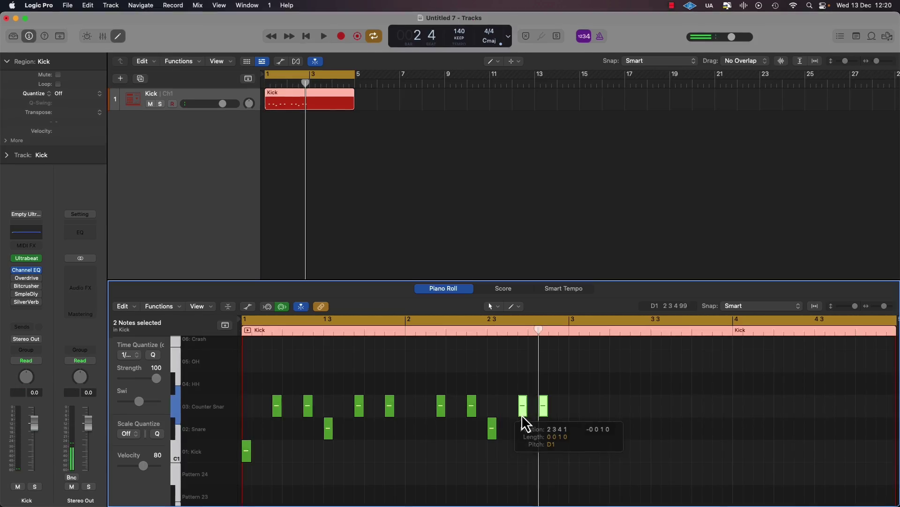
{"action": "key", "text": "space"}
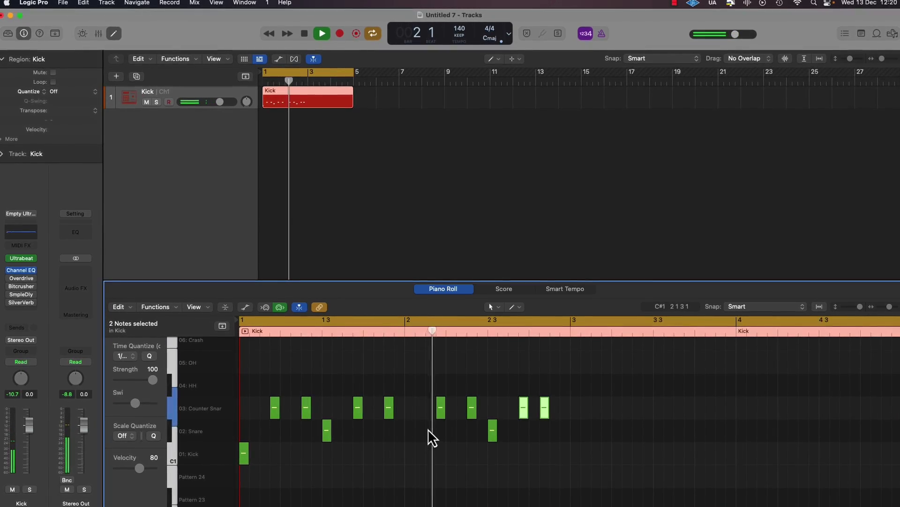
{"action": "key", "text": "space"}
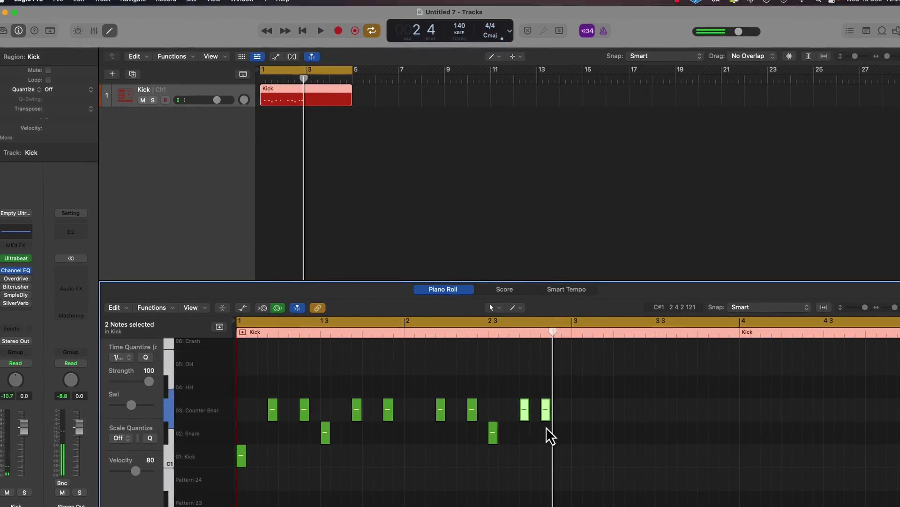
{"action": "left_click", "coordinate": [545, 412]}
{"action": "left_click_drag", "start_coordinate": [546, 411], "coordinate": [556, 414]}
- Select all notes in bars 1 and 2 and repeat them across bars 3 and 4, playing the result
{"action": "left_click_drag", "start_coordinate": [590, 469], "coordinate": [248, 377]}
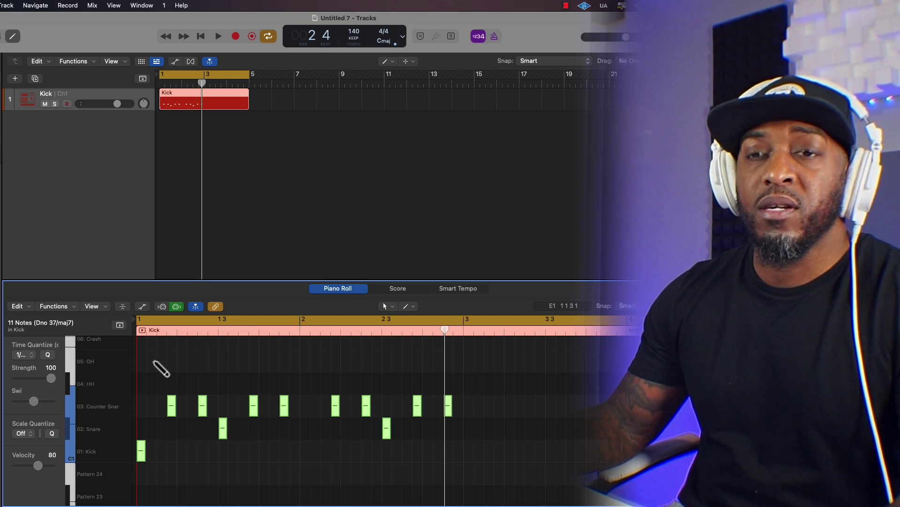
{"action": "key", "text": "super+r"}
{"action": "scroll", "coordinate": [254, 388], "scroll_direction": "down", "scroll_amount": 4}
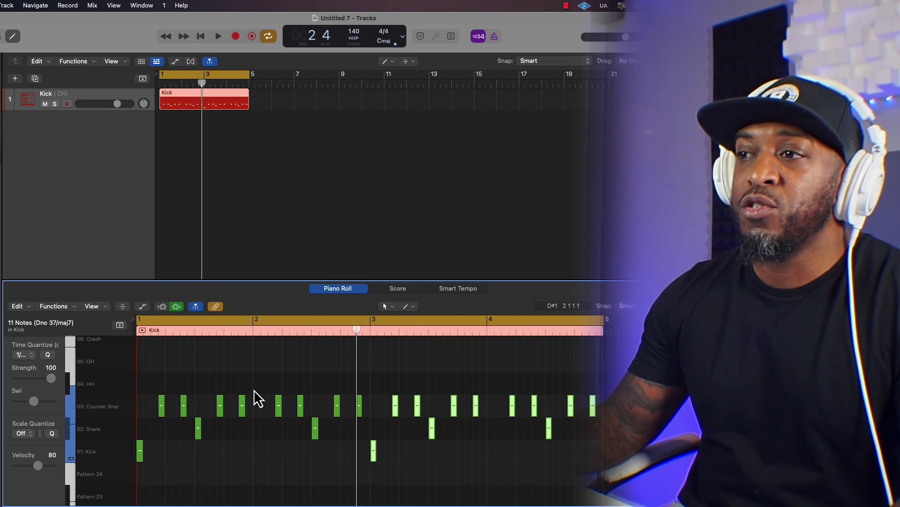
{"action": "key", "text": "space"}
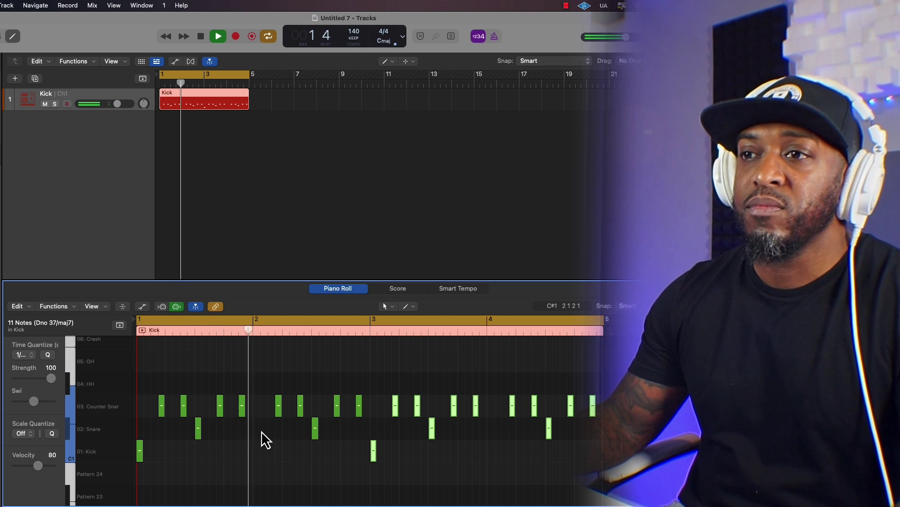
{"action": "key", "text": "space"}
- Add an HH note on beat 1 of bar 2 and move it up to the Perc row
{"action": "left_click", "coordinate": [256, 384], "text": "super"}
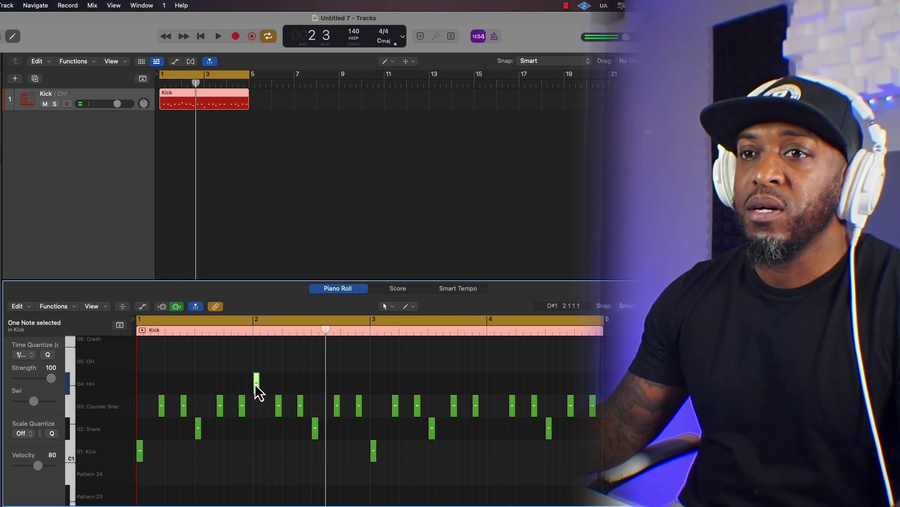
{"action": "left_click_drag", "start_coordinate": [256, 384], "coordinate": [257, 349]}
{"action": "scroll", "coordinate": [261, 396], "scroll_direction": "down", "scroll_amount": 5}
{"action": "left_click_drag", "start_coordinate": [257, 390], "coordinate": [258, 376]}
- Adjust the Perc channel's volume in the mixer during playback and reopen the Kick region in the Piano Roll
{"action": "key", "text": "x"}
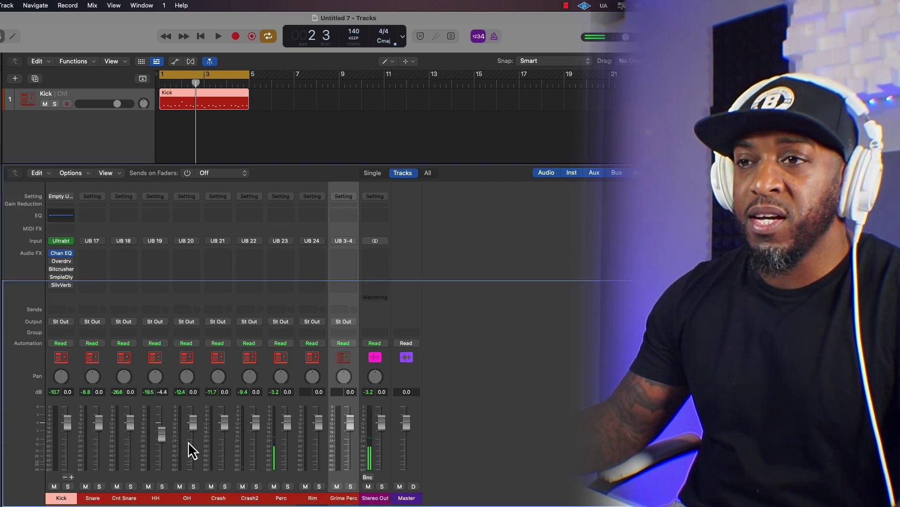
{"action": "key", "text": "space"}
{"action": "left_click_drag", "start_coordinate": [287, 448], "coordinate": [286, 450]}
{"action": "key", "text": "x"}
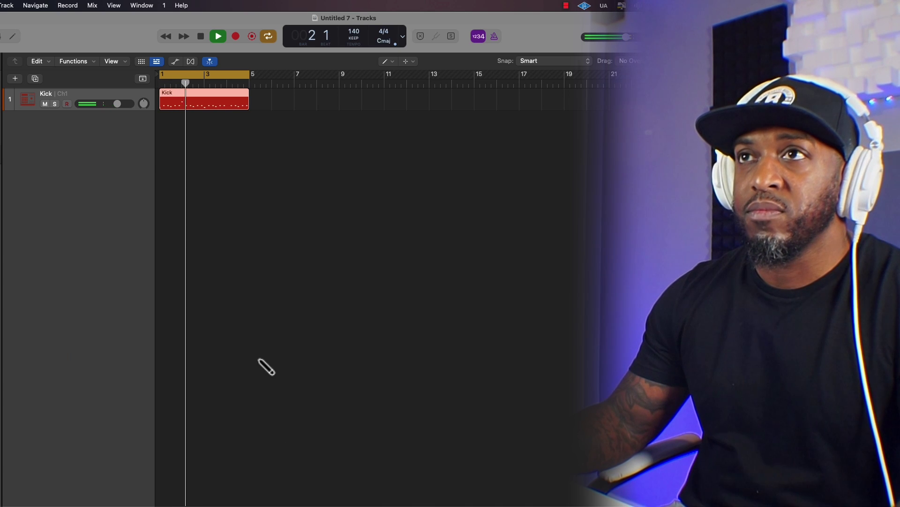
{"action": "key", "text": "x"}
{"action": "double_click", "coordinate": [207, 96]}
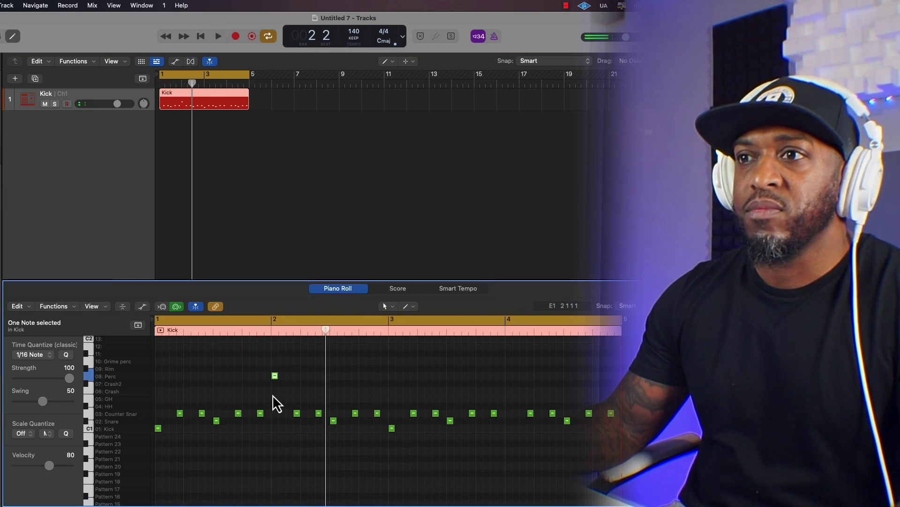
- Shift the Perc note to 2 1 3, move it up to the Grime perc row, and play the result
{"action": "left_click_drag", "start_coordinate": [276, 381], "coordinate": [285, 391]}
{"action": "key", "text": "space"}
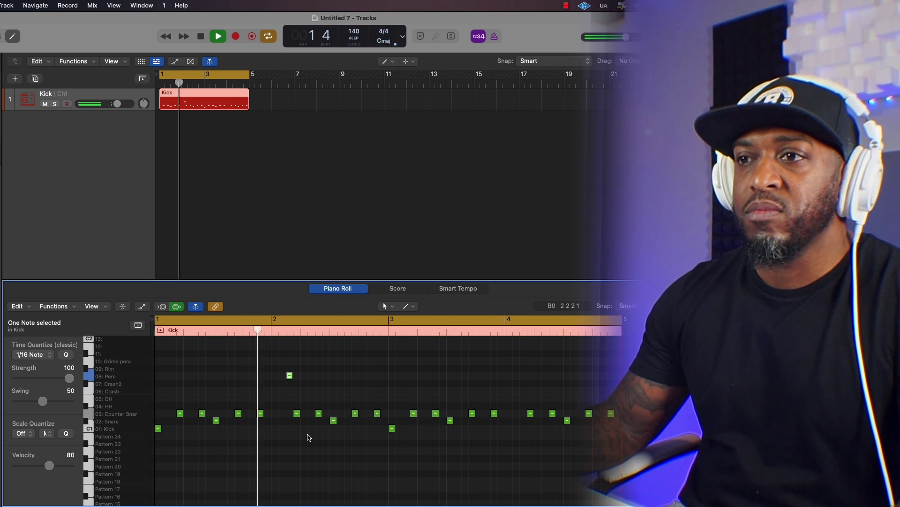
{"action": "key", "text": "space"}
{"action": "left_click_drag", "start_coordinate": [289, 378], "coordinate": [291, 363]}
{"action": "key", "text": "space"}
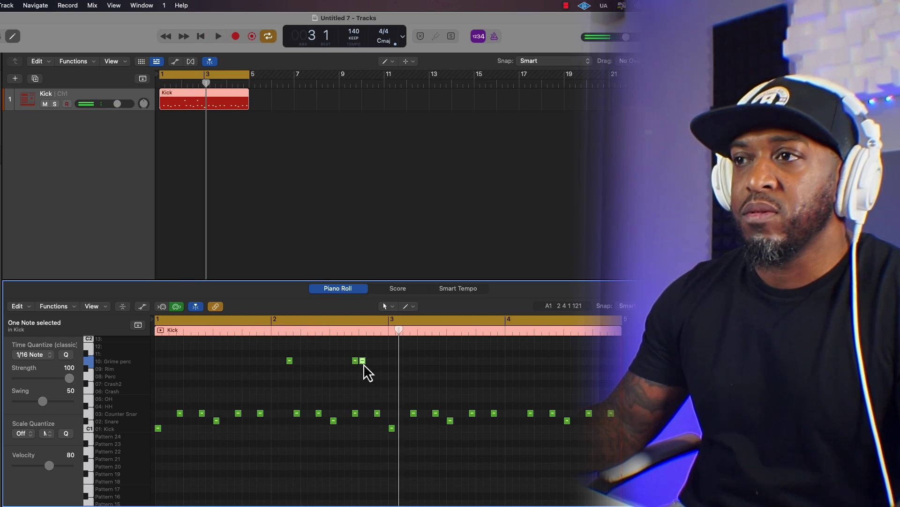
- Add two Grime perc notes around beat 4 of bar 2 and another early in bar 4, and play the pattern
{"action": "left_click_drag", "start_coordinate": [364, 365], "coordinate": [378, 380]}
{"action": "key", "text": "space"}
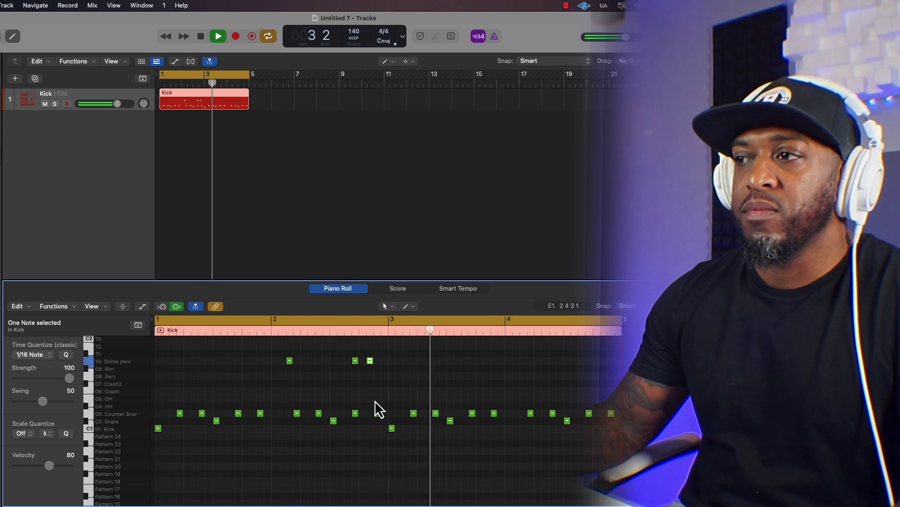
{"action": "left_click", "coordinate": [523, 360], "text": "super"}
{"action": "key", "text": "space"}
{"action": "key", "text": "space"}
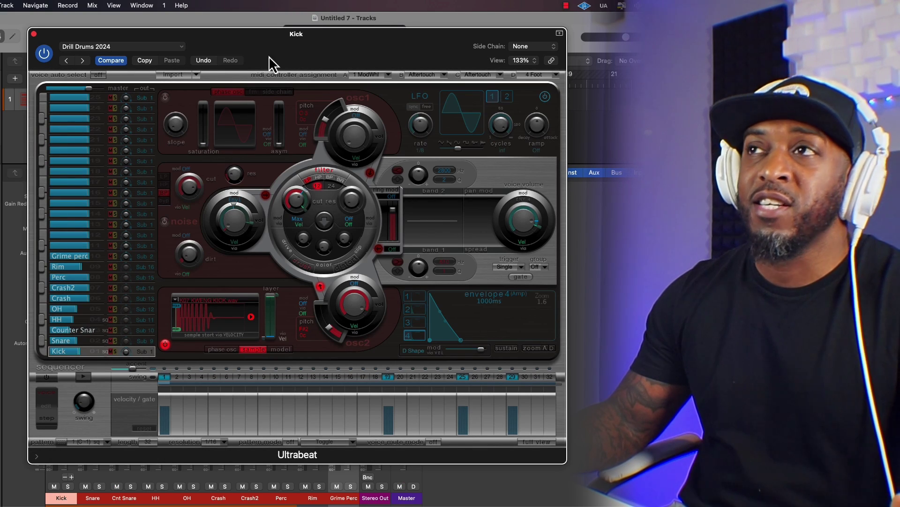
- Place Ultrabeat's sequencer pattern on the Kick track at bar 1 as a region and close the plug-in window
{"action": "left_click_drag", "start_coordinate": [271, 59], "coordinate": [520, 44]}
{"action": "left_click_drag", "start_coordinate": [310, 428], "coordinate": [253, 104]}
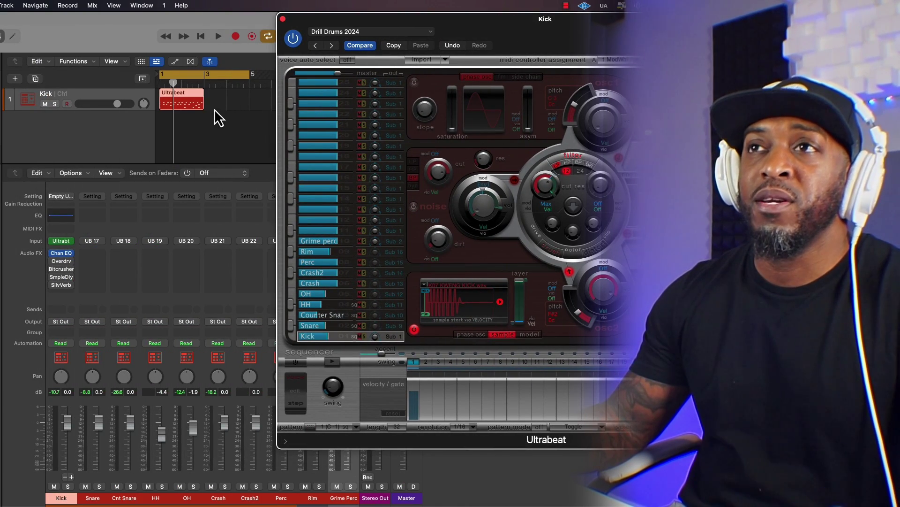
{"action": "left_click", "coordinate": [283, 19]}
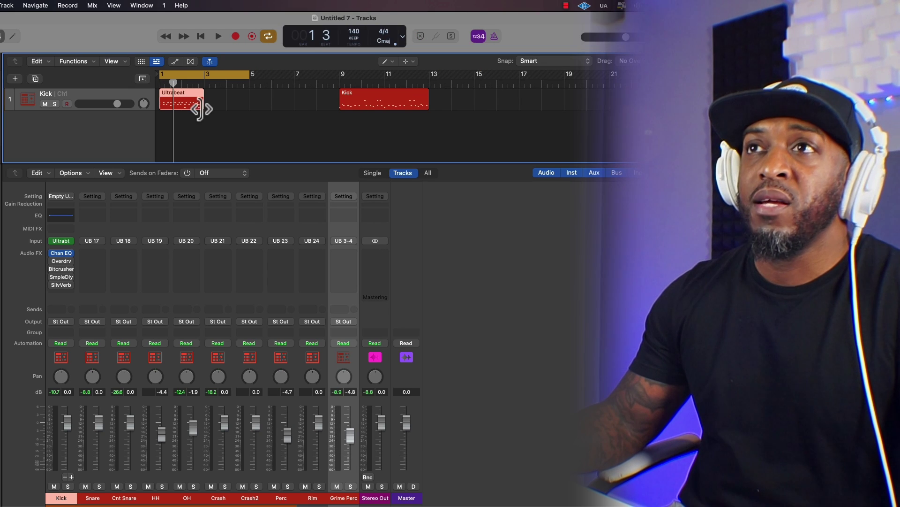
- Copy the Ultrabeat region to bar 3 and join both copies into one four-bar region
{"action": "left_click_drag", "start_coordinate": [182, 104], "coordinate": [226, 104]}
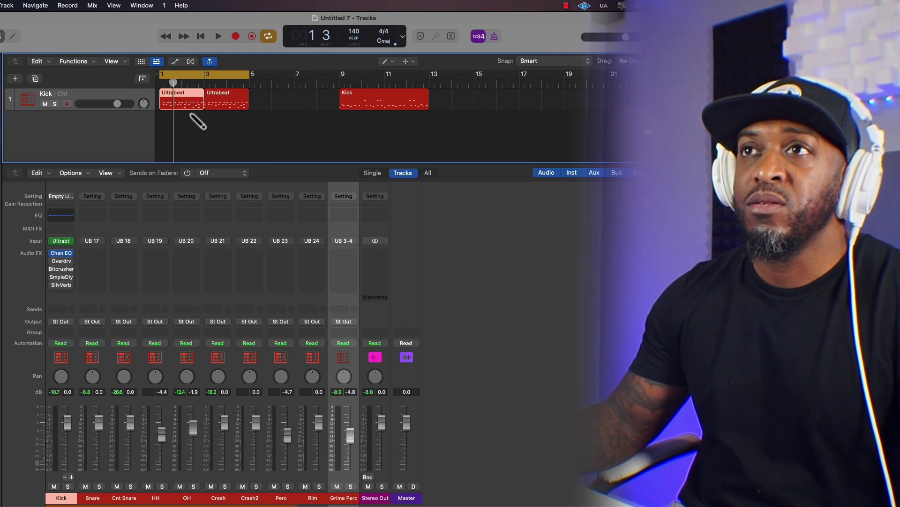
{"action": "scroll", "coordinate": [284, 138], "scroll_direction": "up", "scroll_amount": 5}
{"action": "left_click_drag", "start_coordinate": [284, 139], "coordinate": [248, 123]}
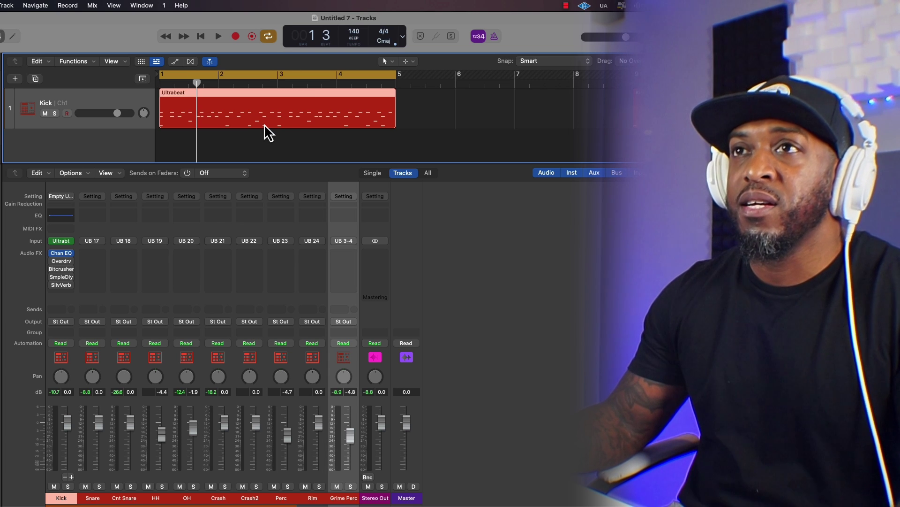
- Play the joined Ultrabeat region with the Piano Roll open and switch off Ultrabeat's step sequencer
{"action": "key", "text": "super+Down"}
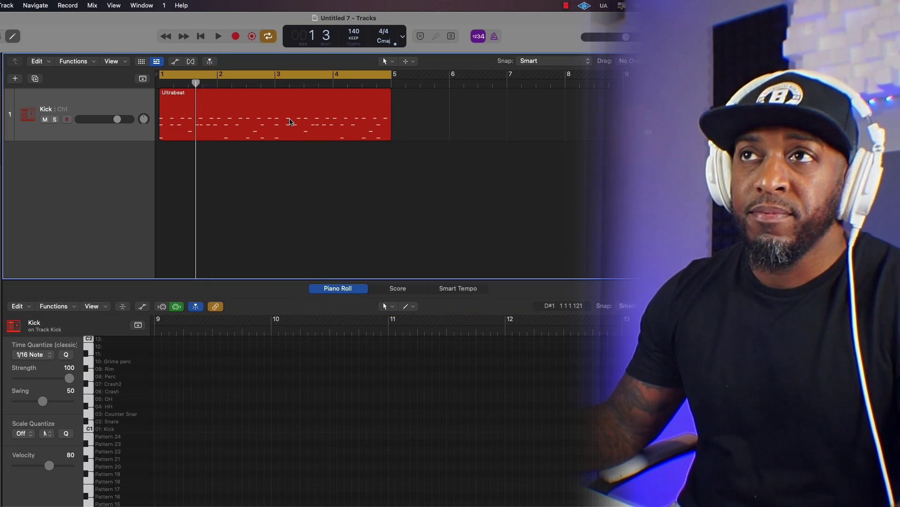
{"action": "key", "text": "space"}
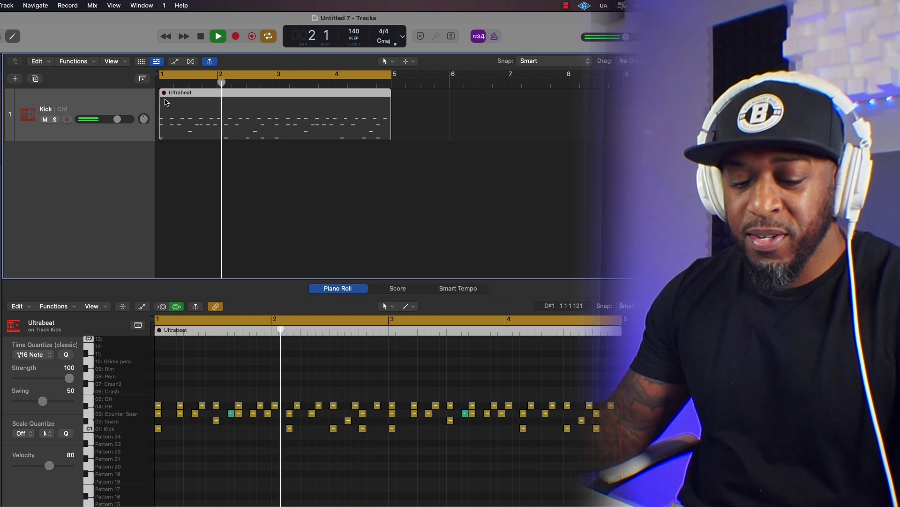
{"action": "key", "text": "v"}
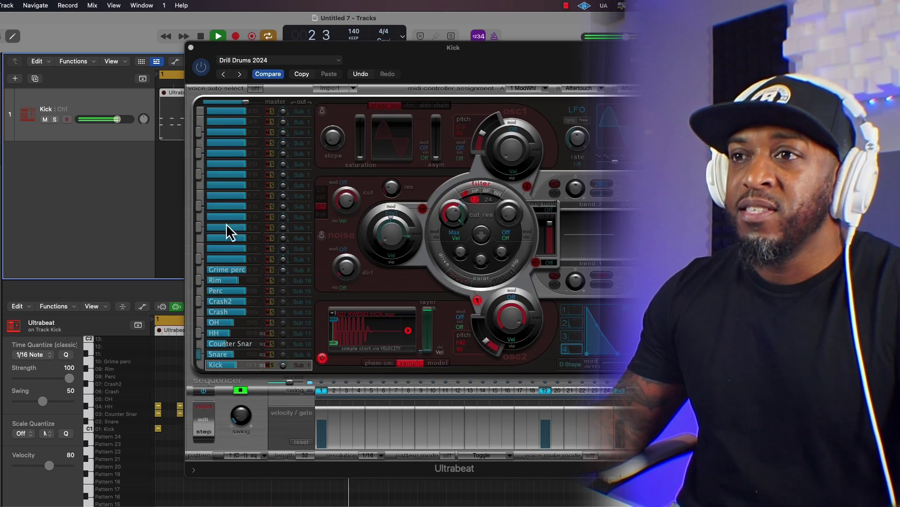
{"action": "left_click", "coordinate": [205, 390]}
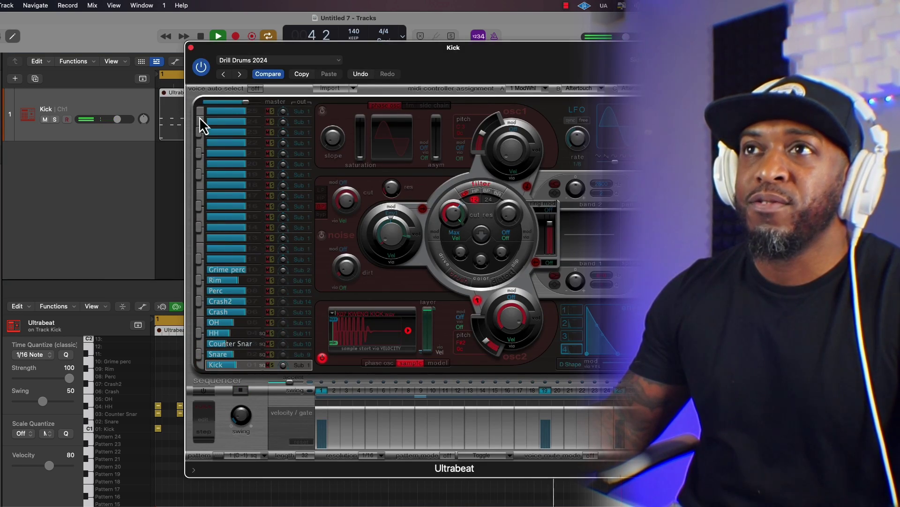